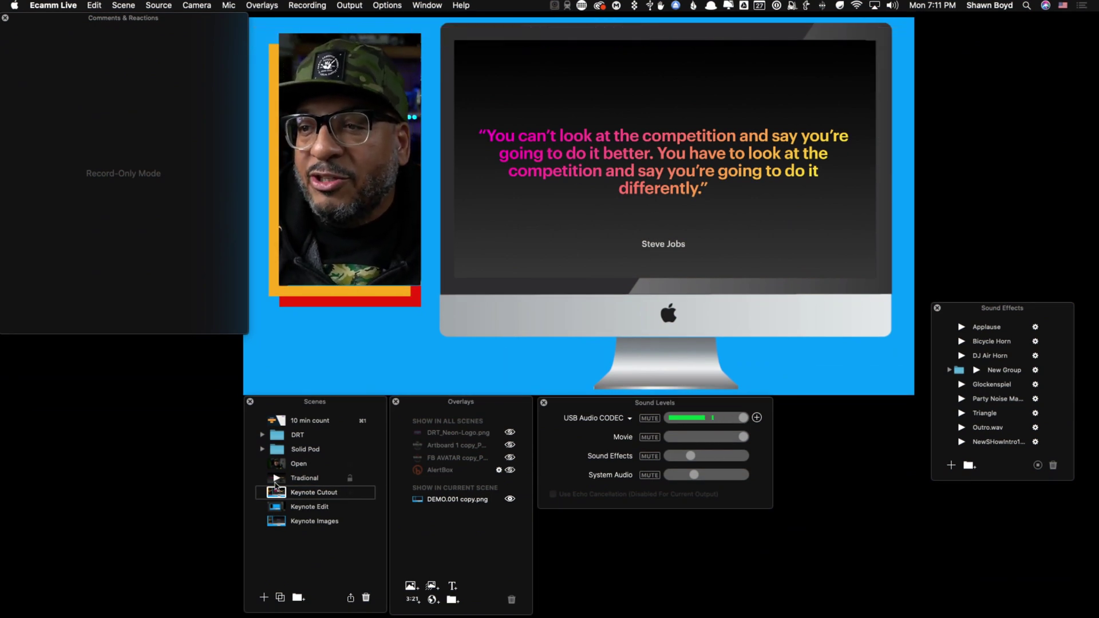
- In the Tradional scene, make the webcam inset a Round bubble at the lower right
left_click(276, 478)
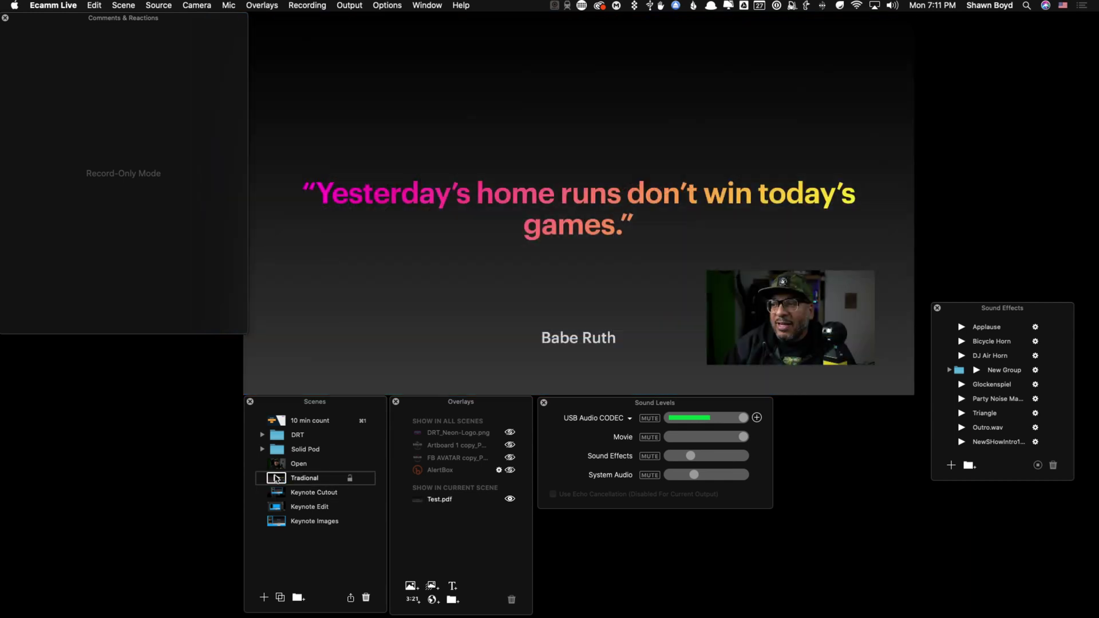
left_click_drag(790, 318, 747, 283)
right_click(748, 282)
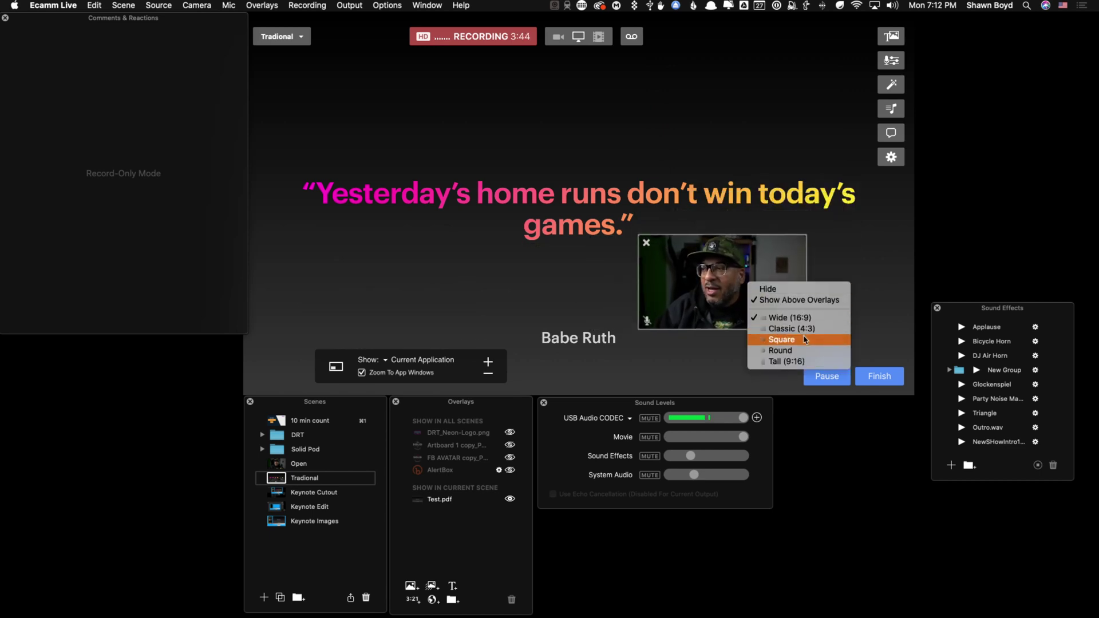
left_click(802, 350)
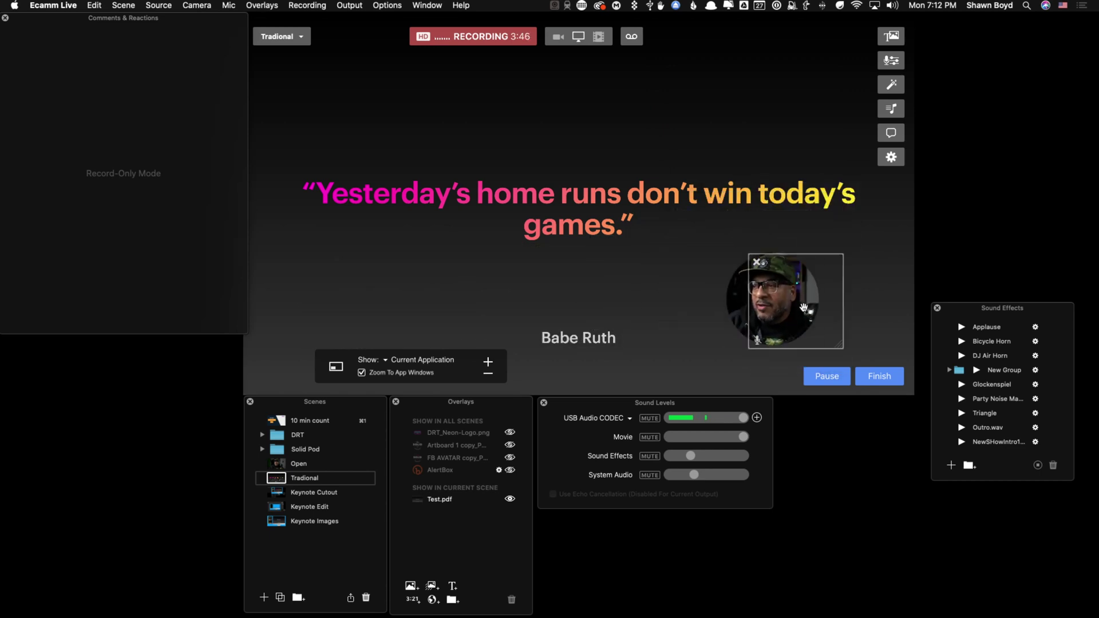
left_click_drag(804, 308, 843, 321)
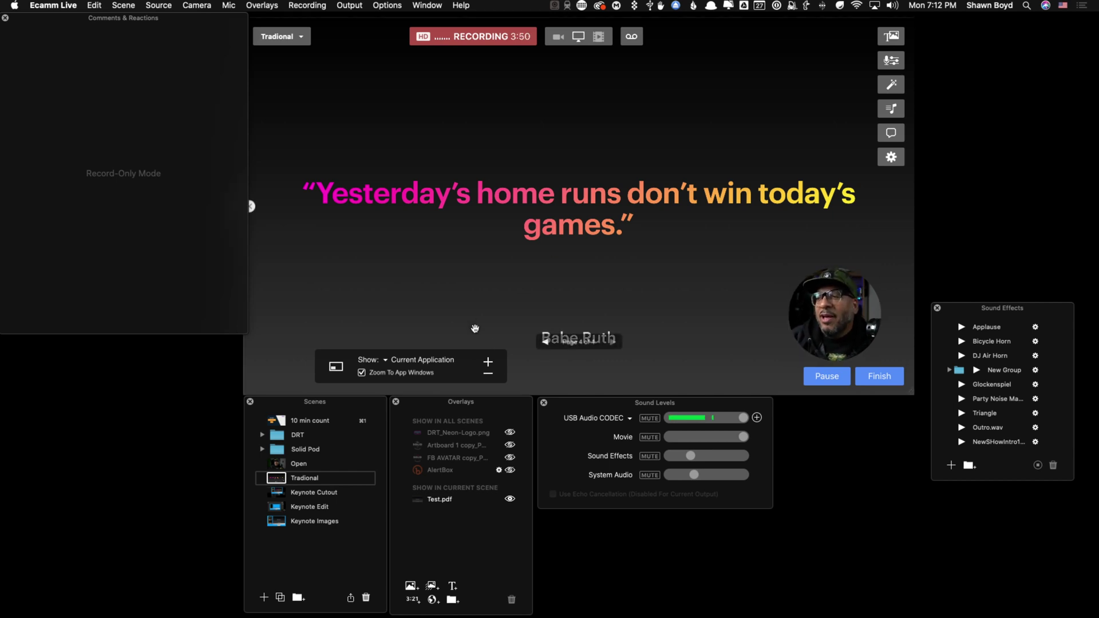
- Jump back to Page 1, then advance through the Mark Twain and Steve Jobs quote slides
left_click(599, 342)
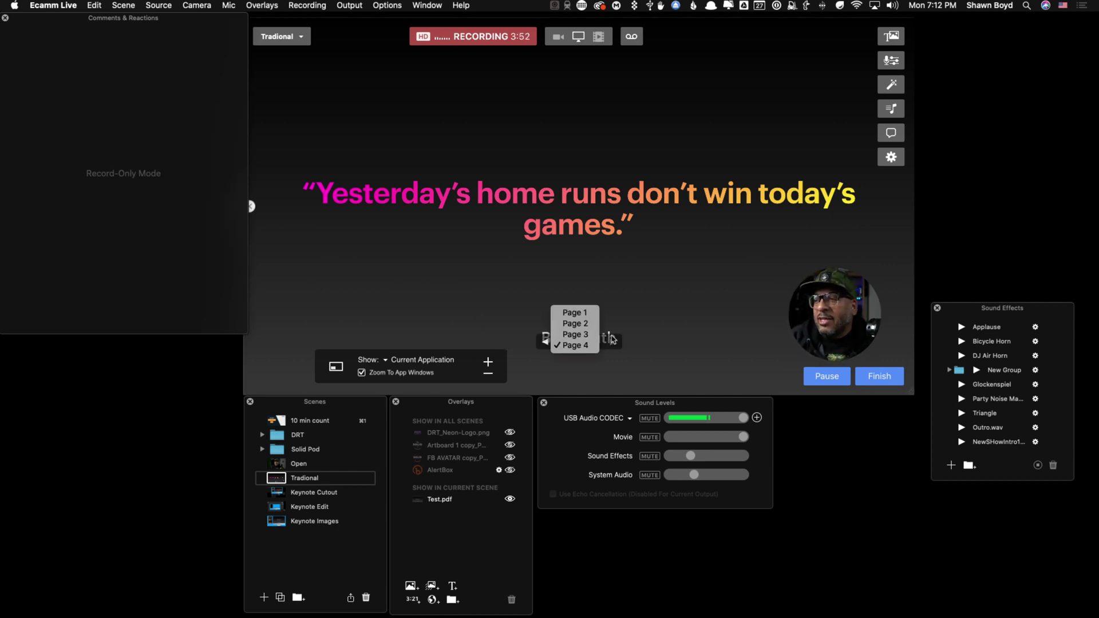
left_click(574, 313)
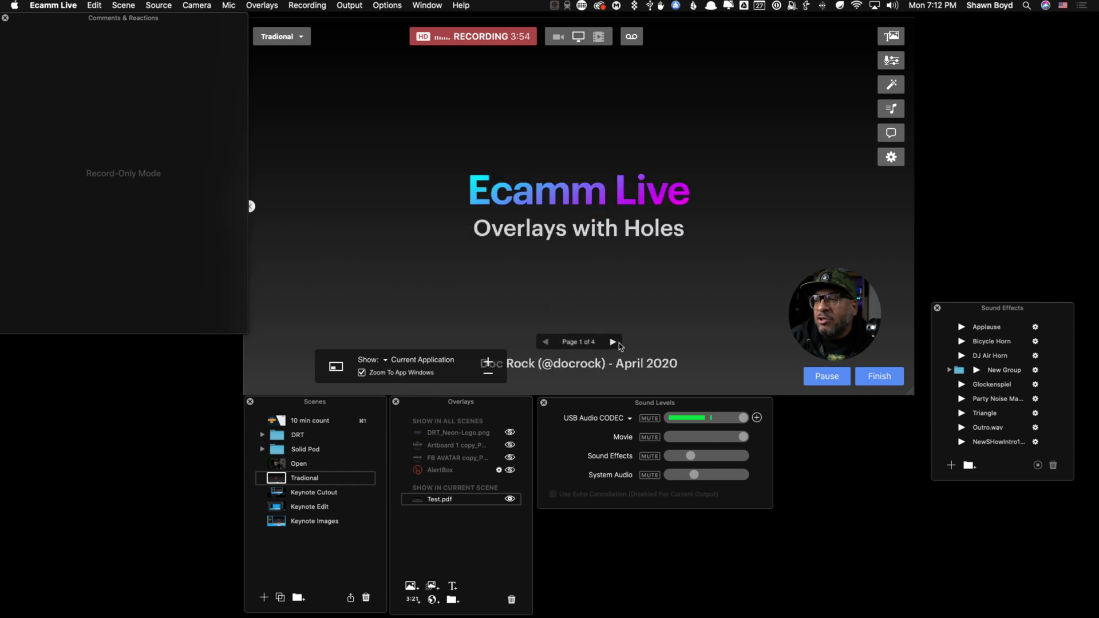
left_click(612, 342)
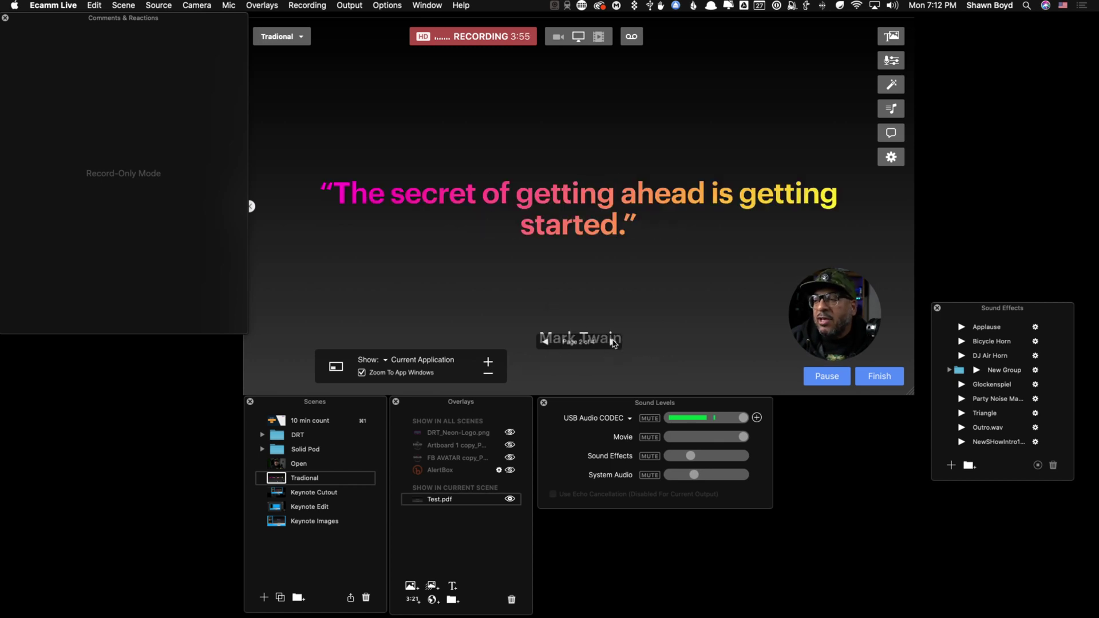
left_click(613, 342)
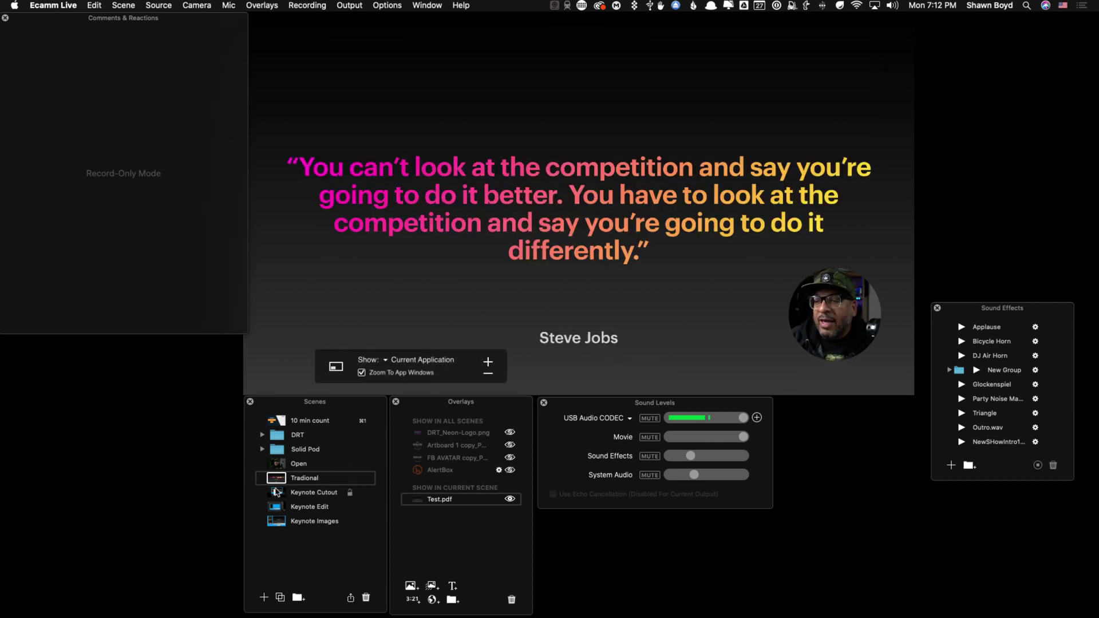
- Open the mini output preview, move it beside Overlays, and go live with Keynote Edit
left_click(277, 492)
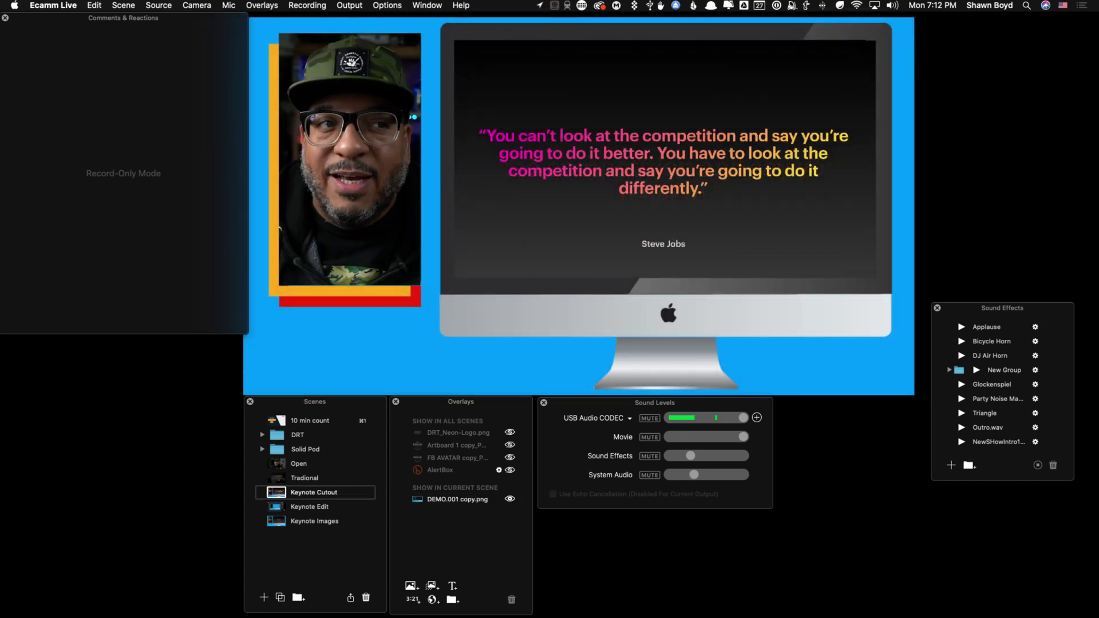
left_click(276, 491)
left_click(333, 528)
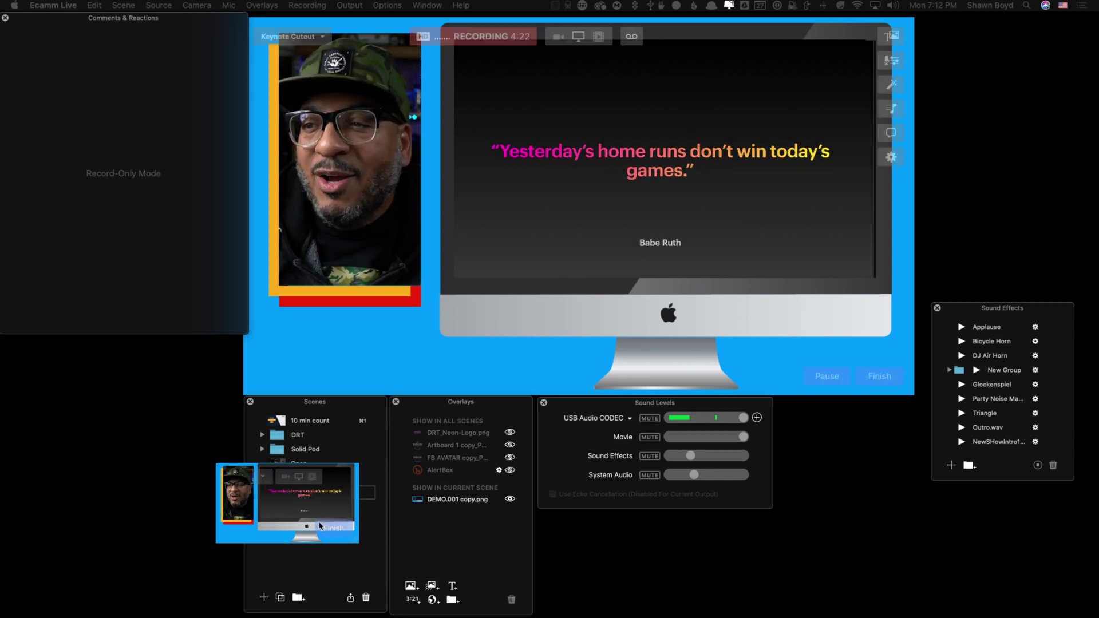
left_click_drag(329, 474, 644, 530)
left_click(275, 507)
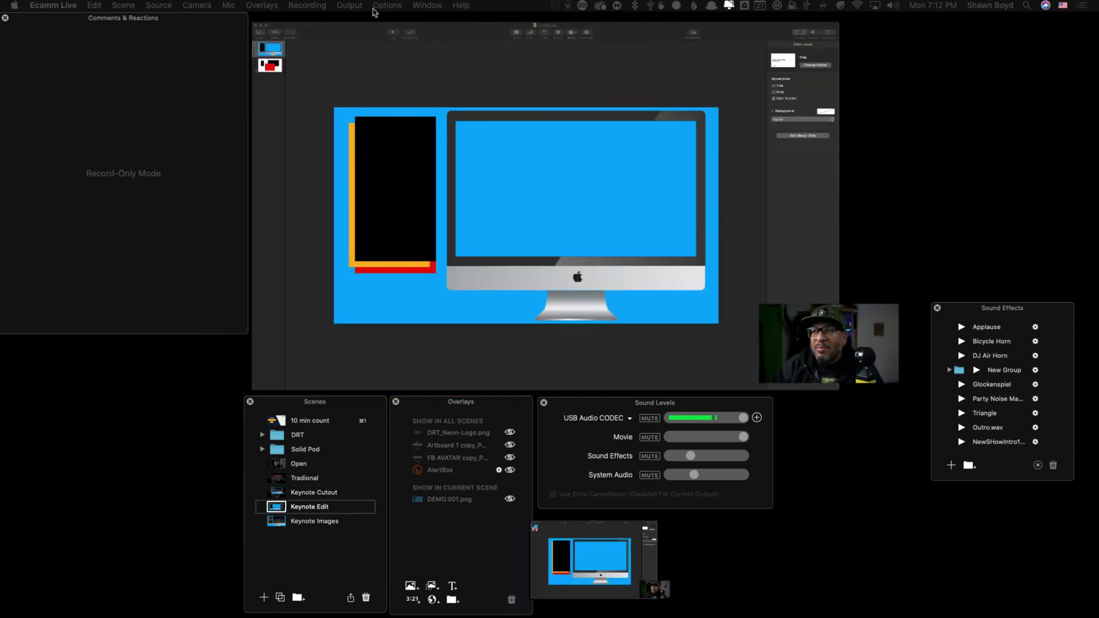
left_click(320, 16)
left_click(387, 7)
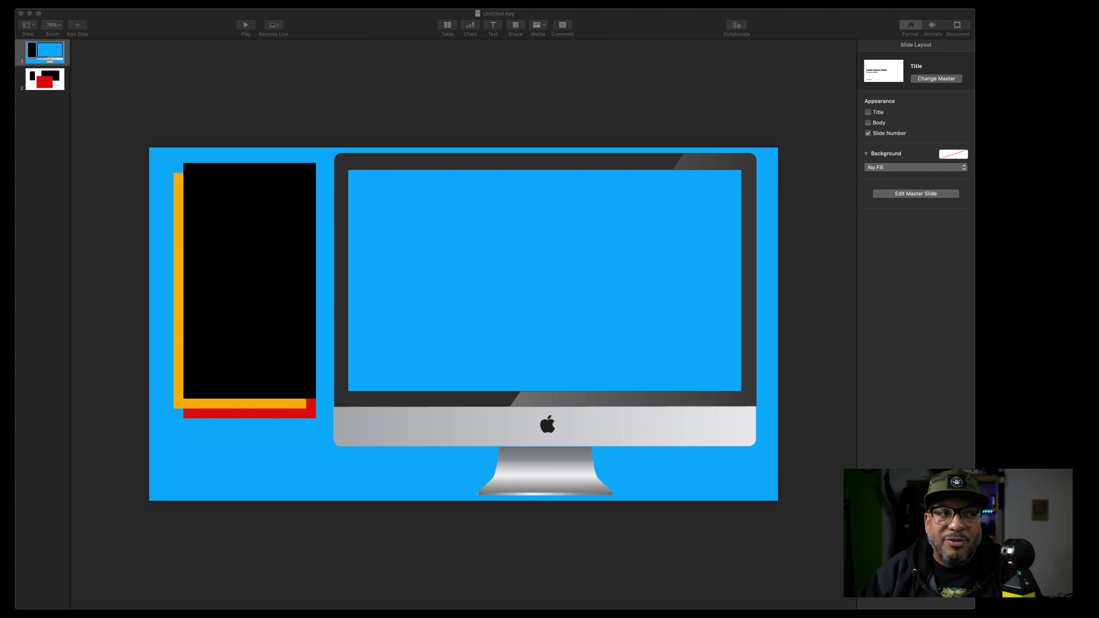
left_click(396, 26)
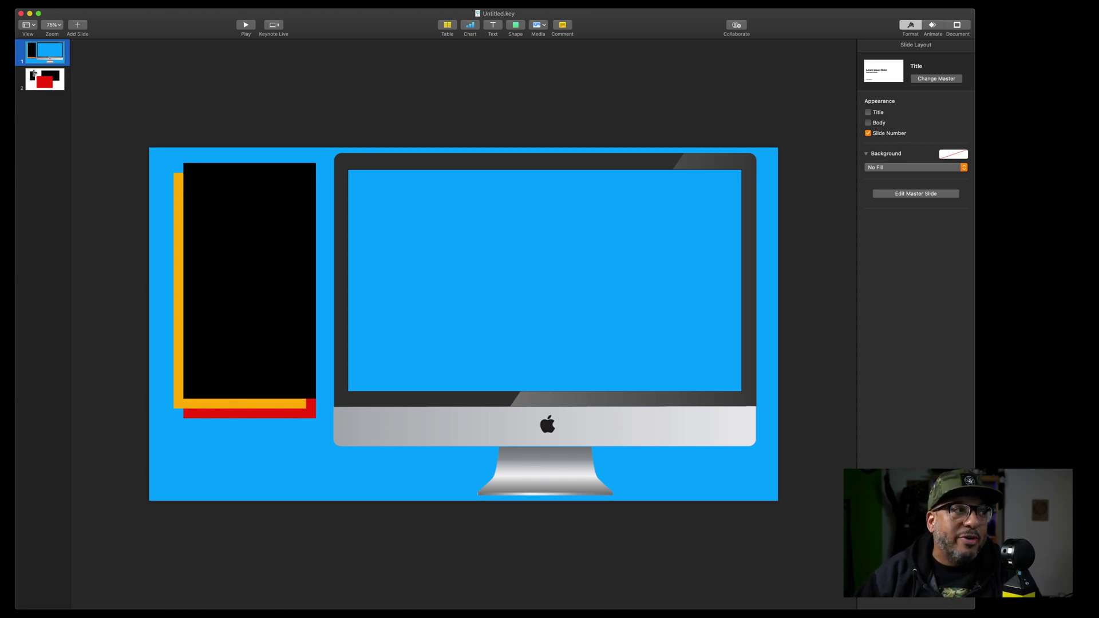
left_click(60, 3)
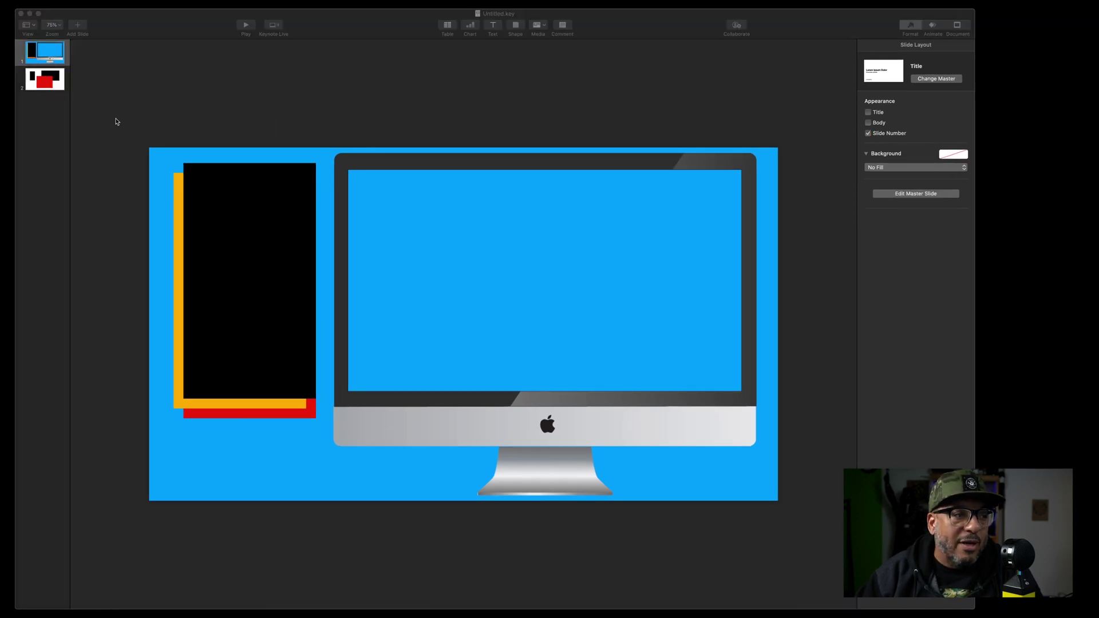
left_click(502, 412)
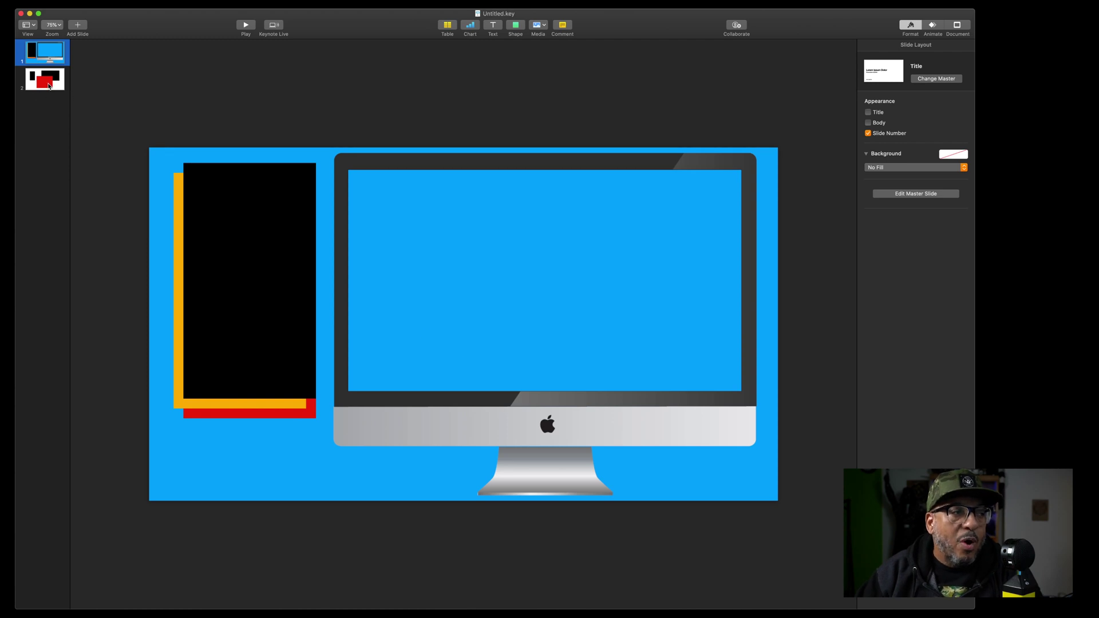
left_click(399, 168)
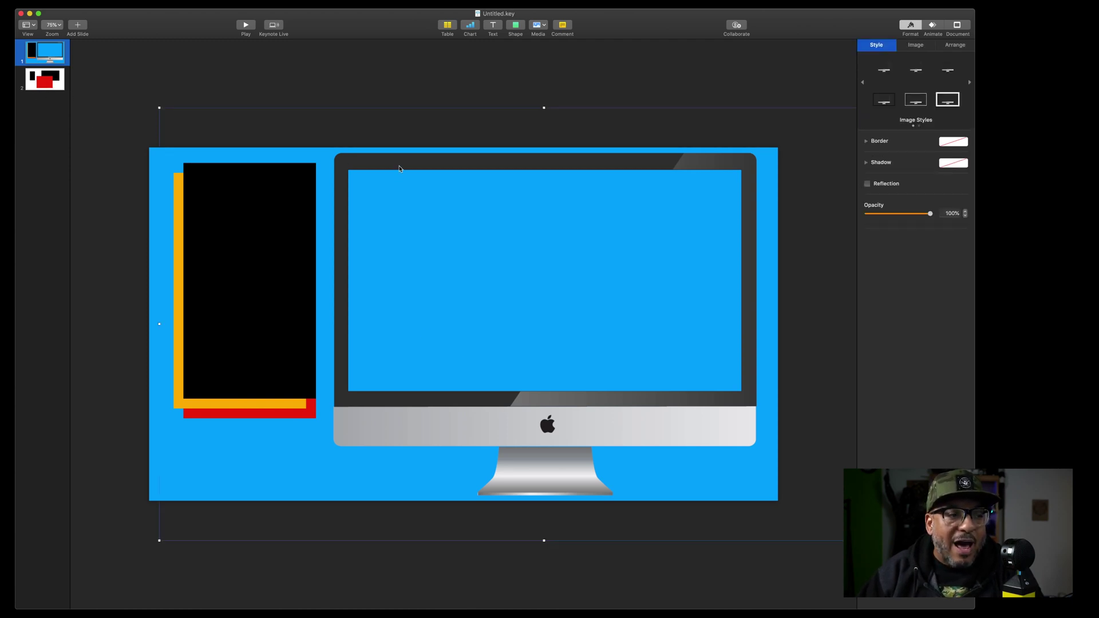
mouse_move(400, 168)
left_mouse_down()
mouse_move(435, 167)
mouse_move(446, 240)
mouse_move(397, 162)
mouse_move(447, 108)
mouse_move(425, 201)
mouse_move(512, 192)
mouse_move(366, 192)
mouse_move(359, 318)
mouse_move(271, 231)
mouse_move(148, 189)
mouse_move(406, 184)
mouse_move(189, 194)
mouse_move(408, 178)
mouse_move(398, 177)
left_mouse_up()
key("shift+Up")
key("shift+Up")
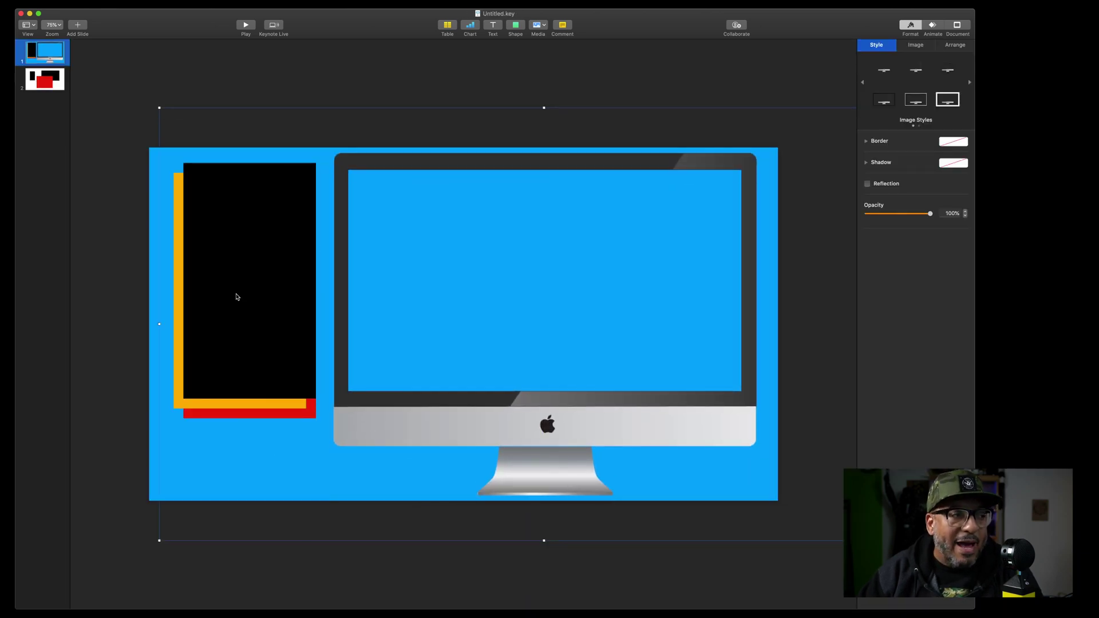
left_click(373, 78)
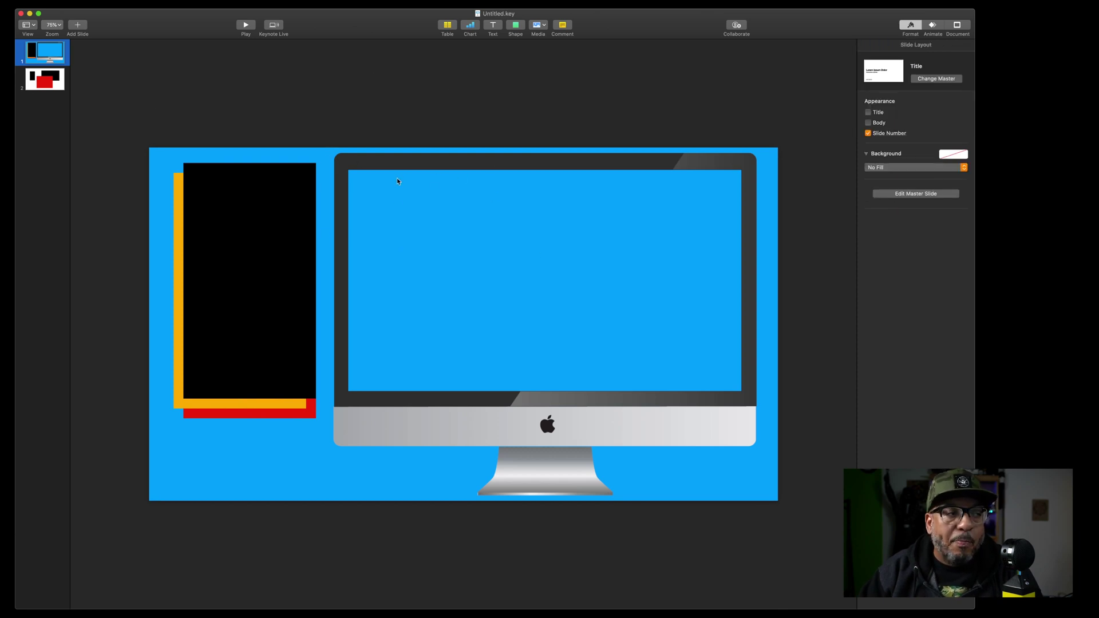
left_click(272, 229)
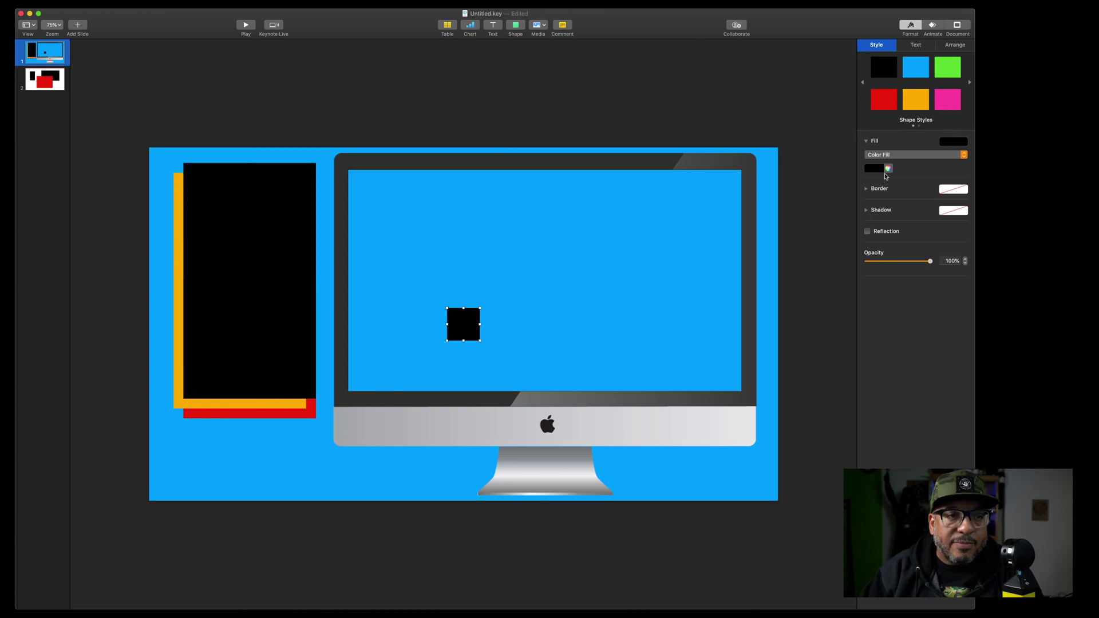
left_click(950, 46)
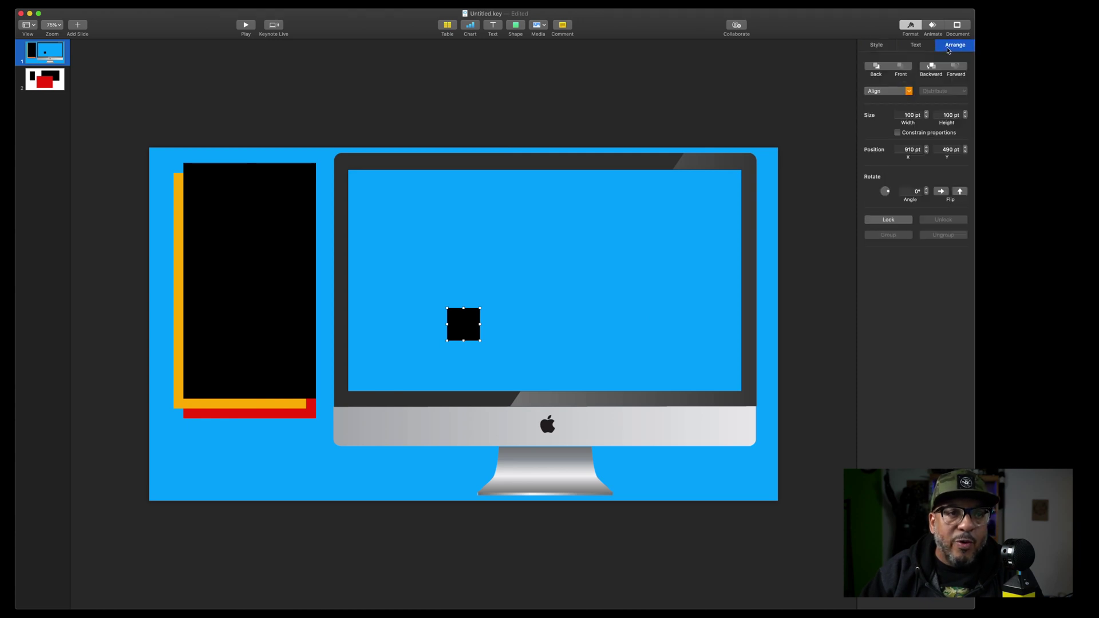
left_click(906, 116)
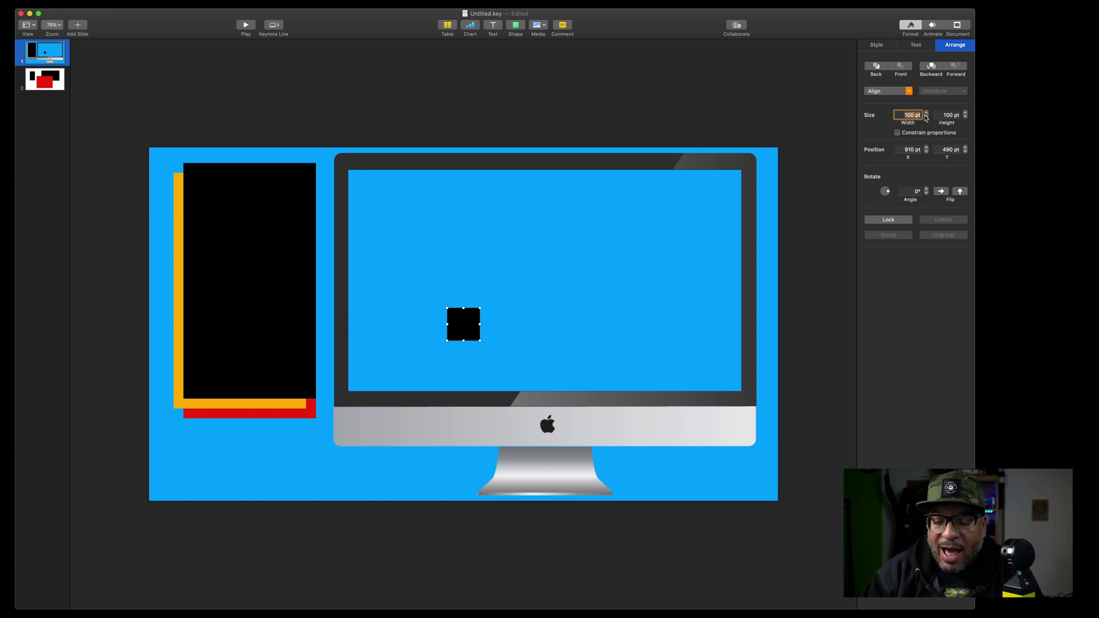
type("720")
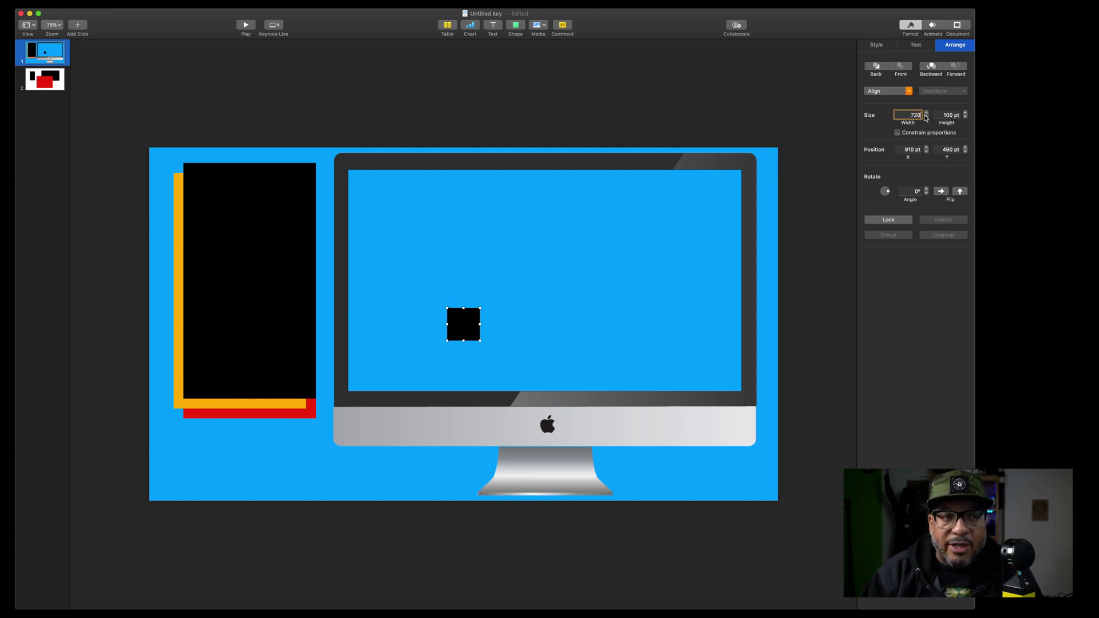
left_click(950, 116)
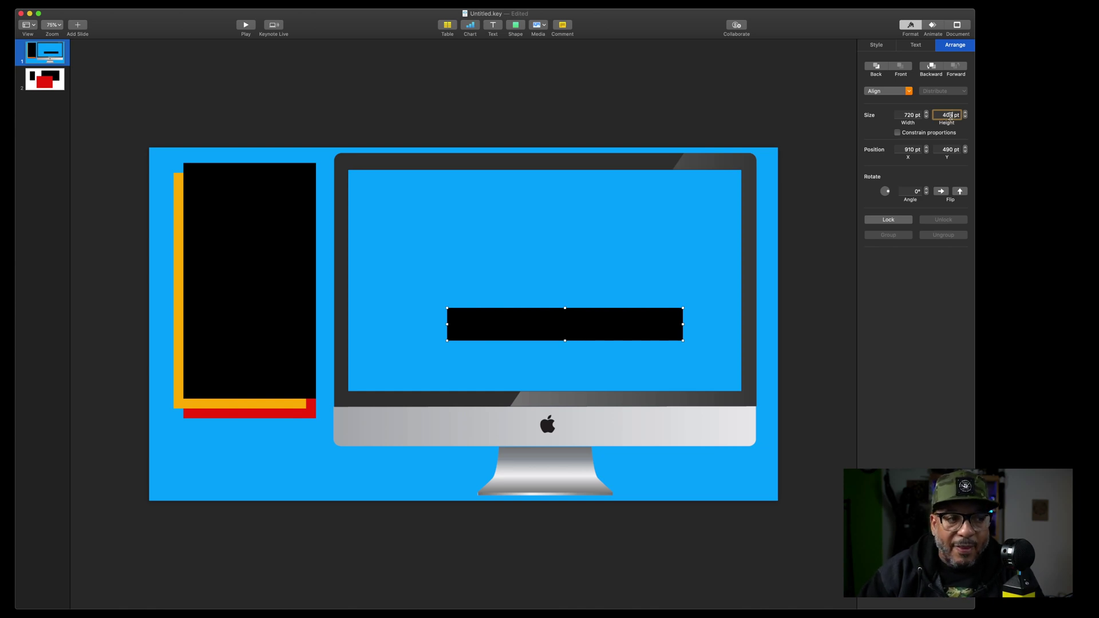
type("405")
key("Return")
left_click_drag(597, 359, 488, 221)
left_click_drag(582, 302, 743, 391)
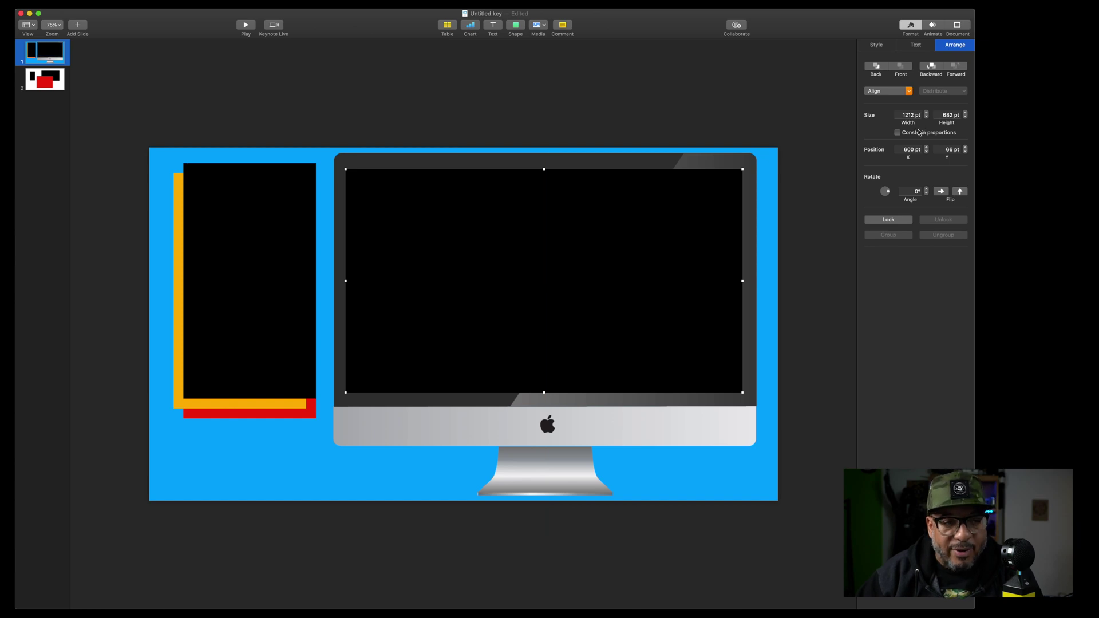
key("super+z")
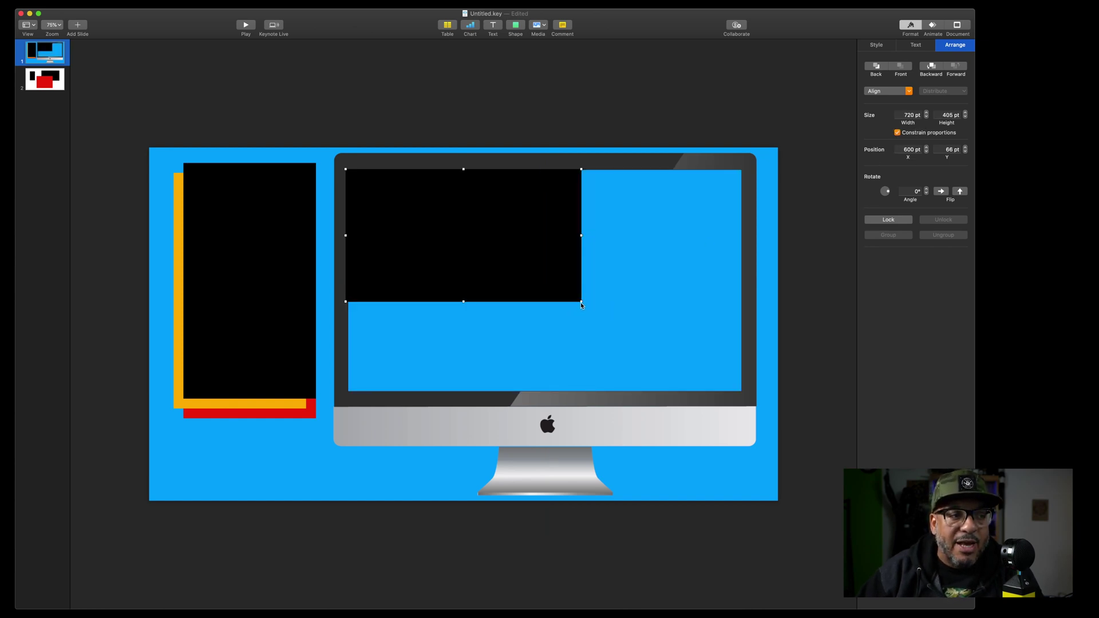
left_click_drag(581, 303, 736, 404)
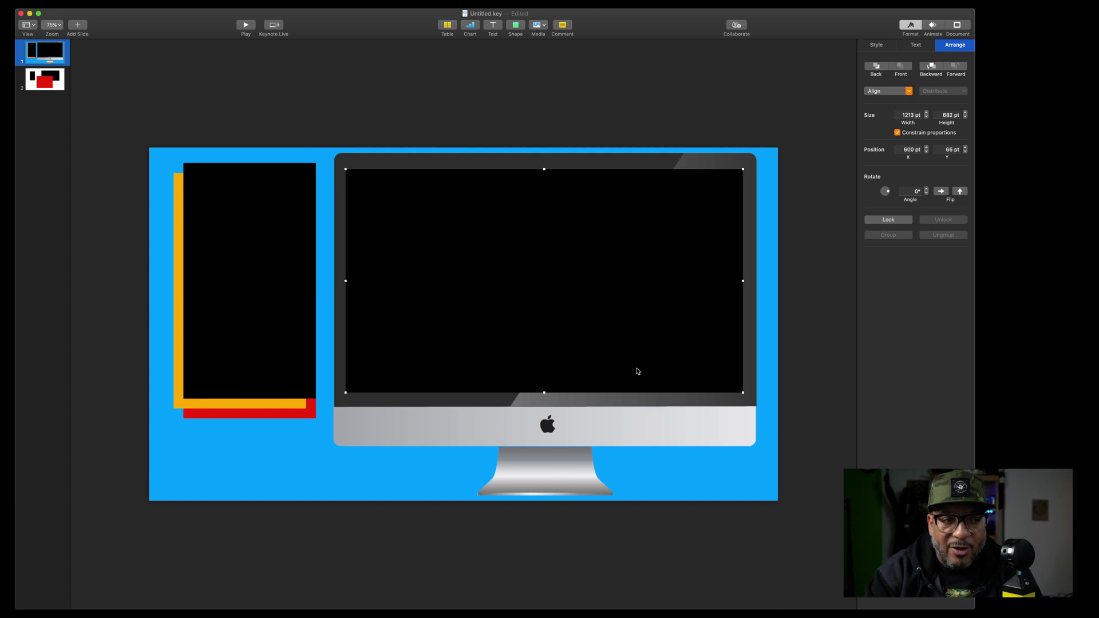
key("Delete")
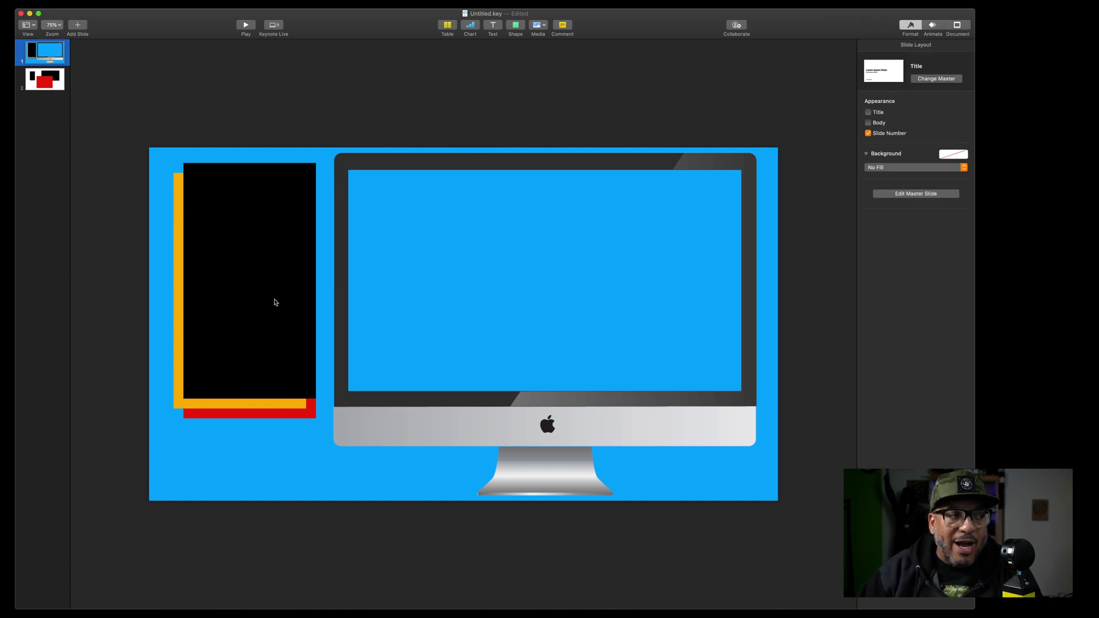
left_click(276, 303)
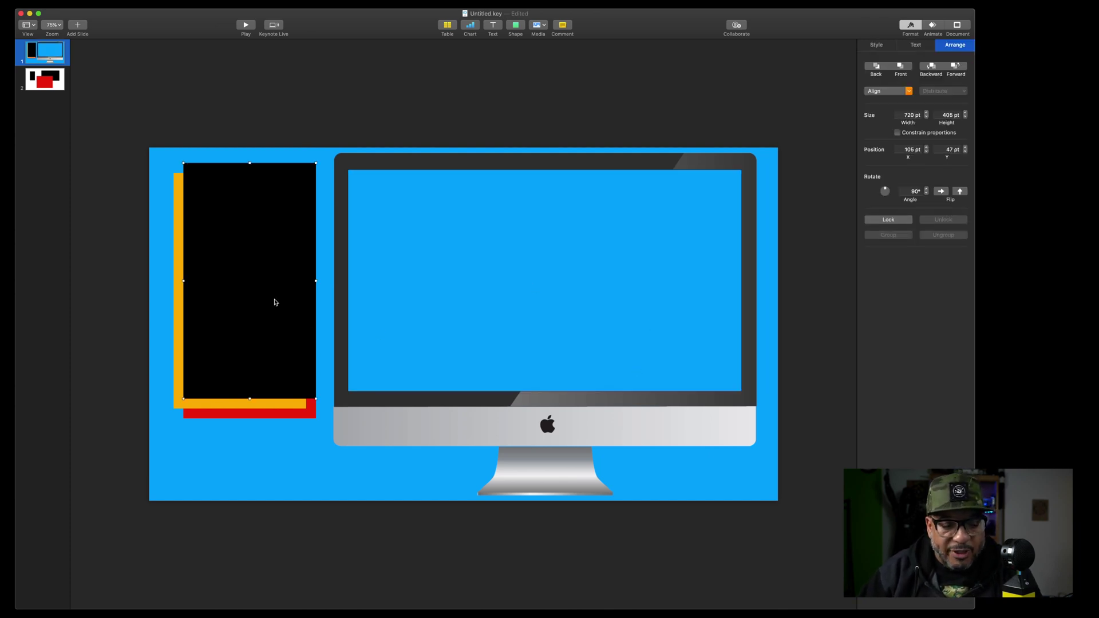
key("super+z")
key("super+z")
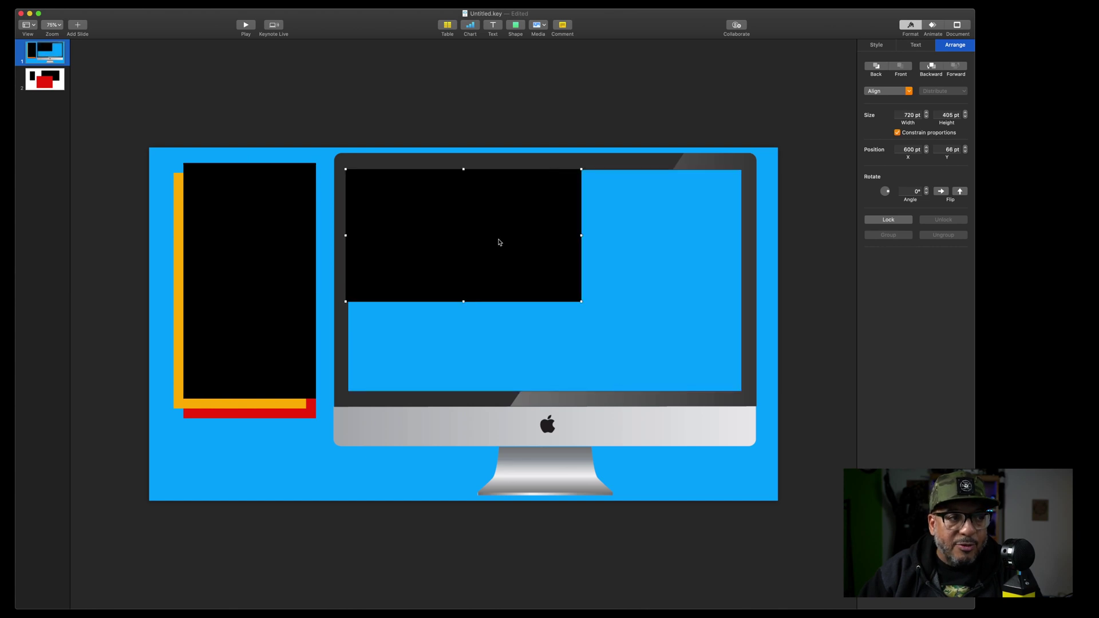
left_click_drag(498, 240, 554, 266)
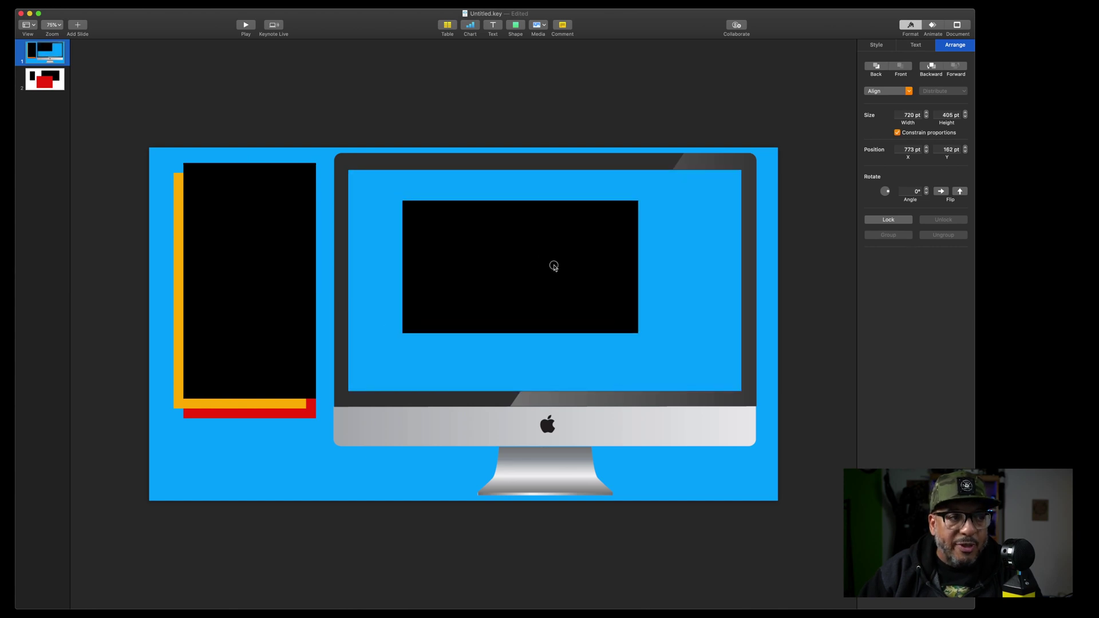
left_click(913, 193)
key("Return")
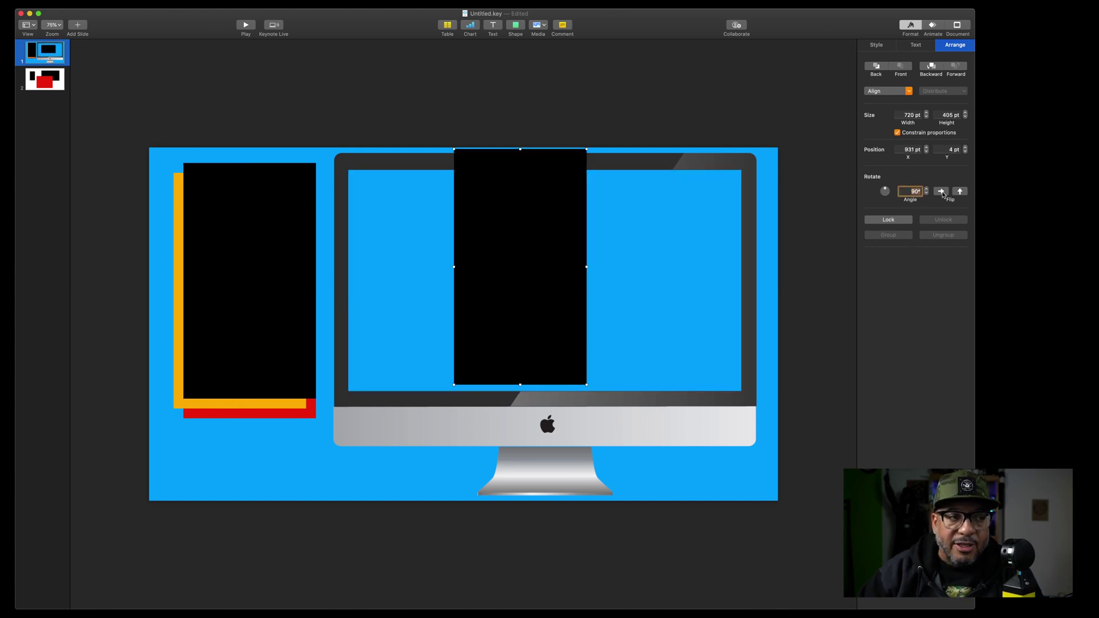
left_click_drag(558, 275, 464, 304)
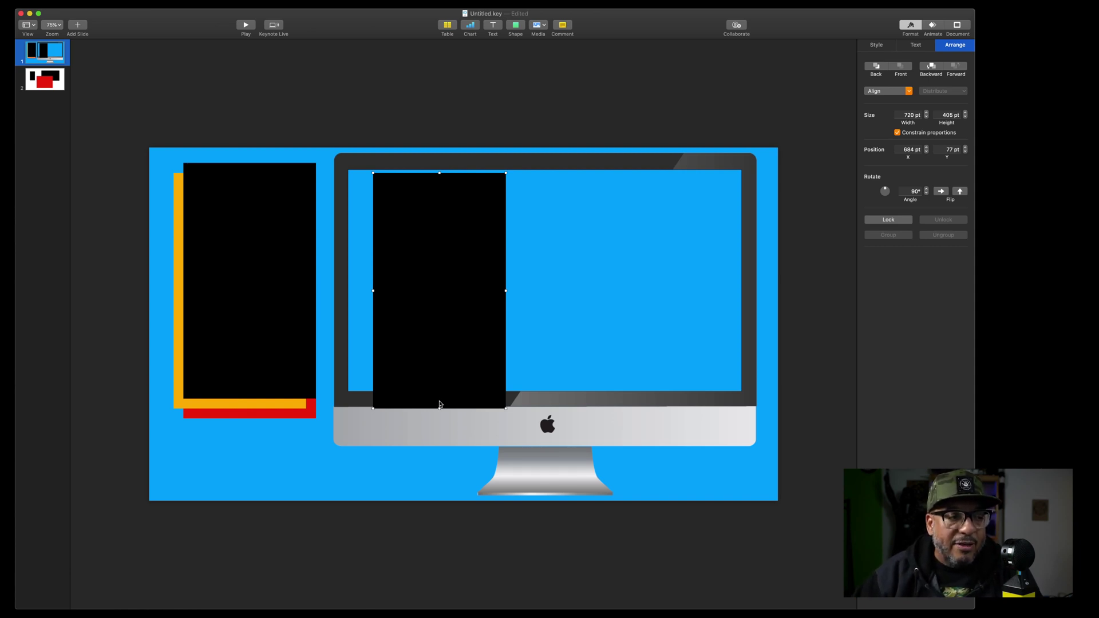
key("Delete")
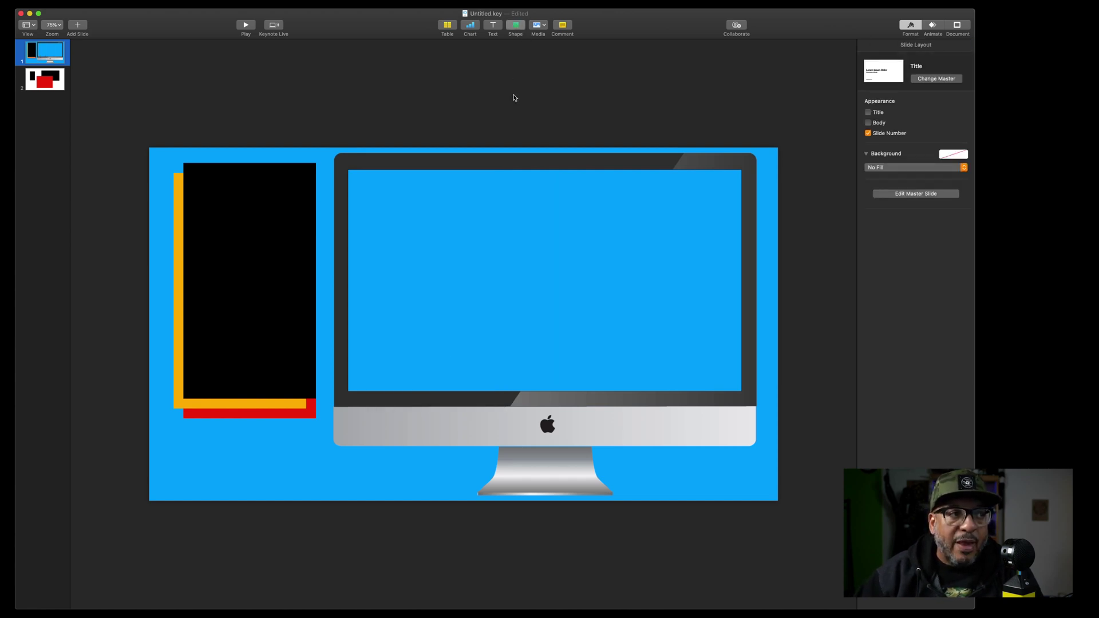
key("super+z")
left_click(909, 117)
type("4000")
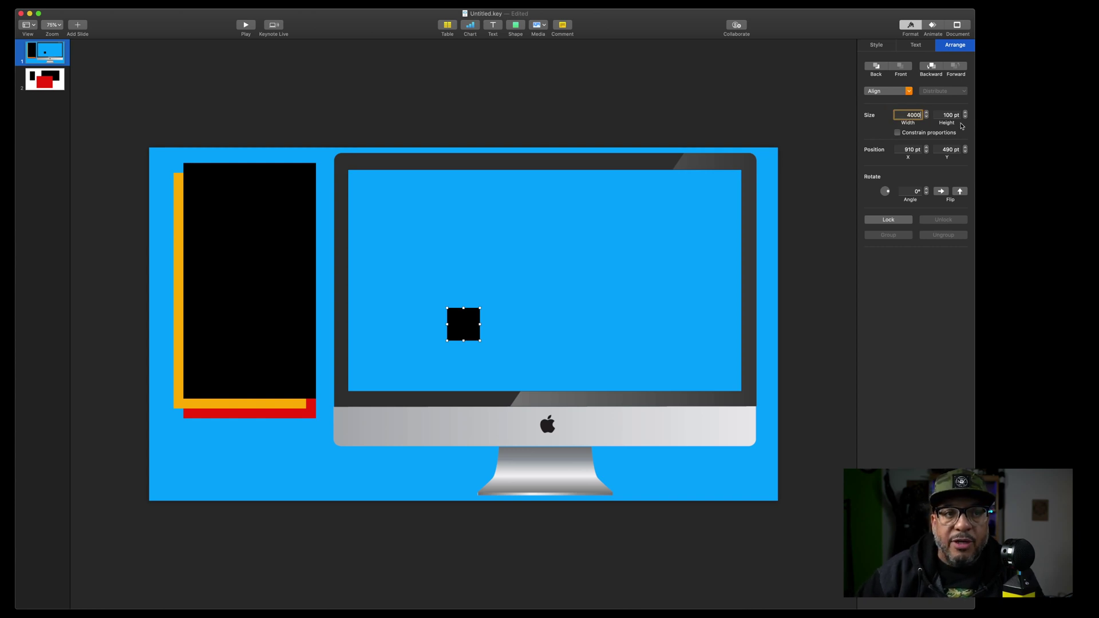
key("BackSpace")
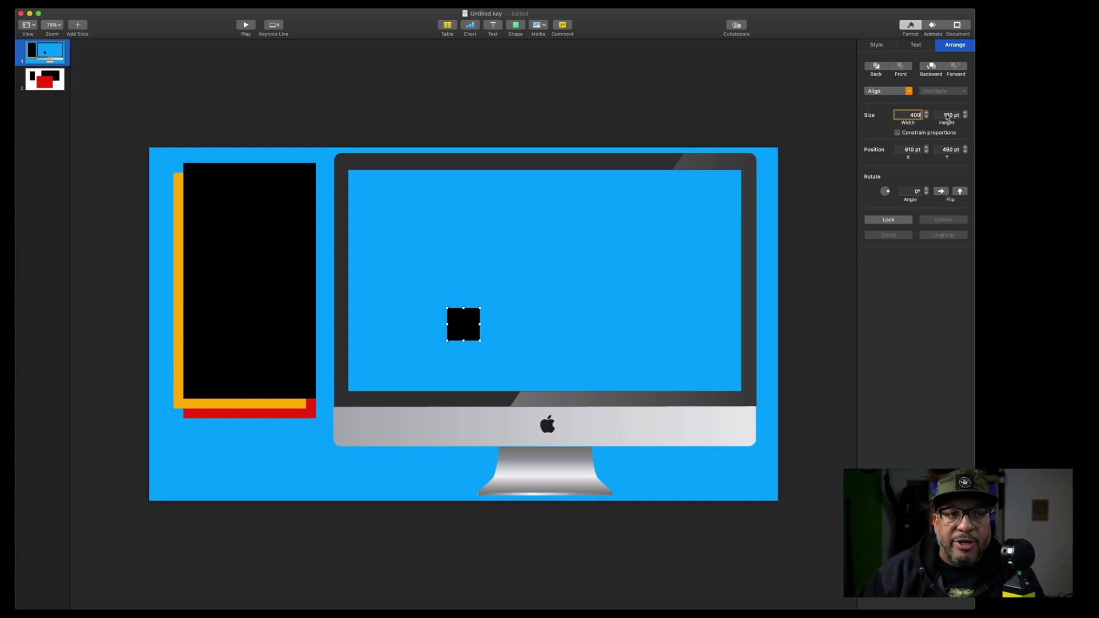
left_click(946, 115)
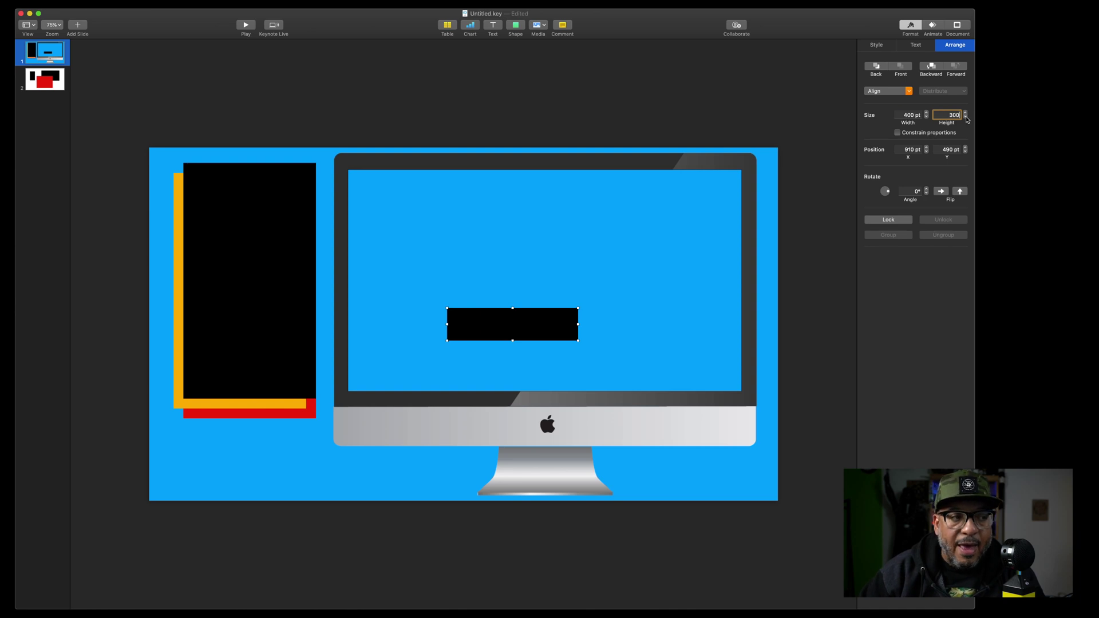
type("300")
key("Return")
left_click_drag(561, 343, 521, 262)
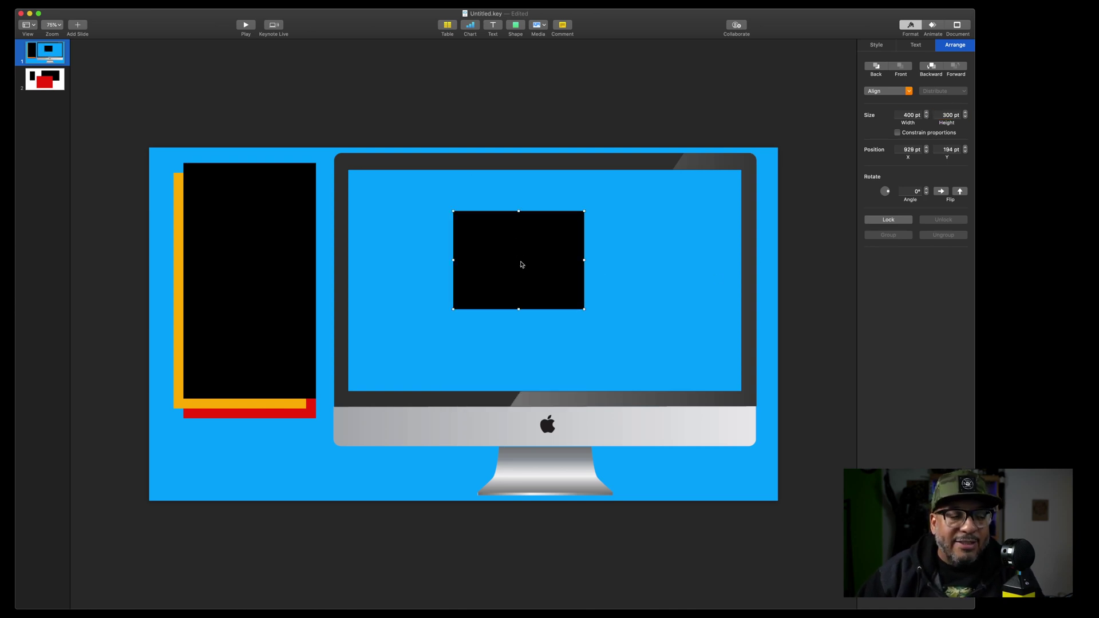
left_click_drag(521, 264, 592, 322)
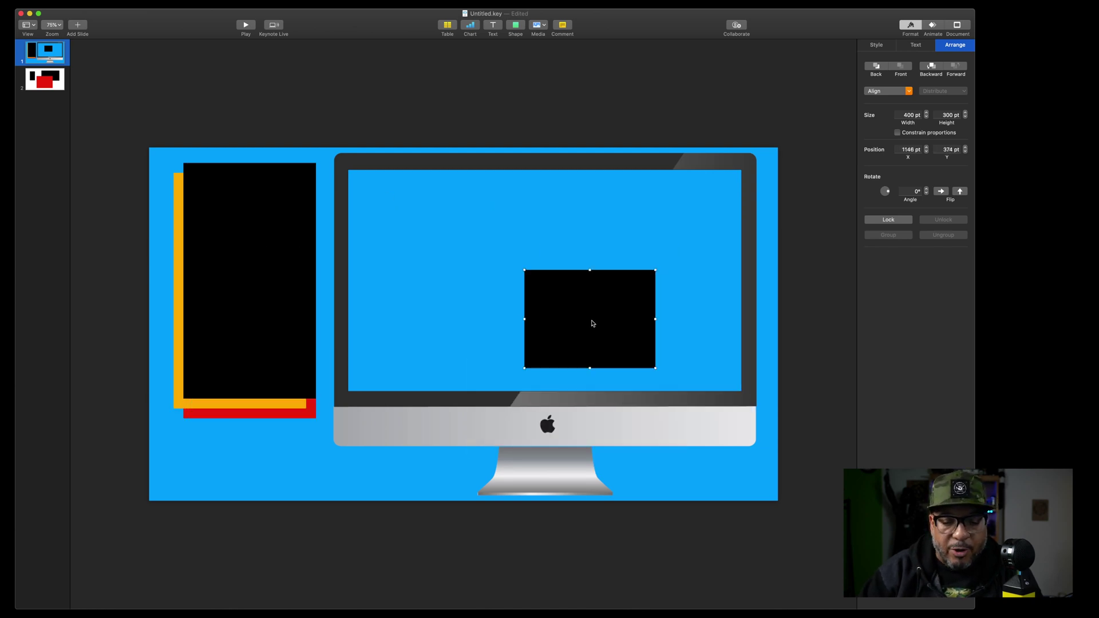
key("Delete")
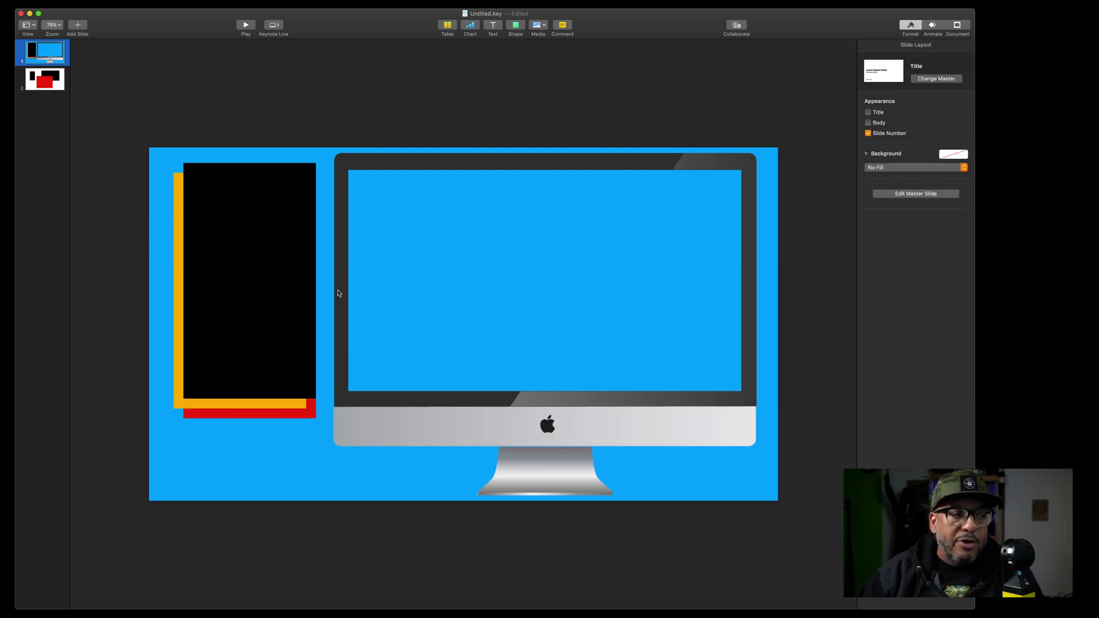
left_click(250, 276)
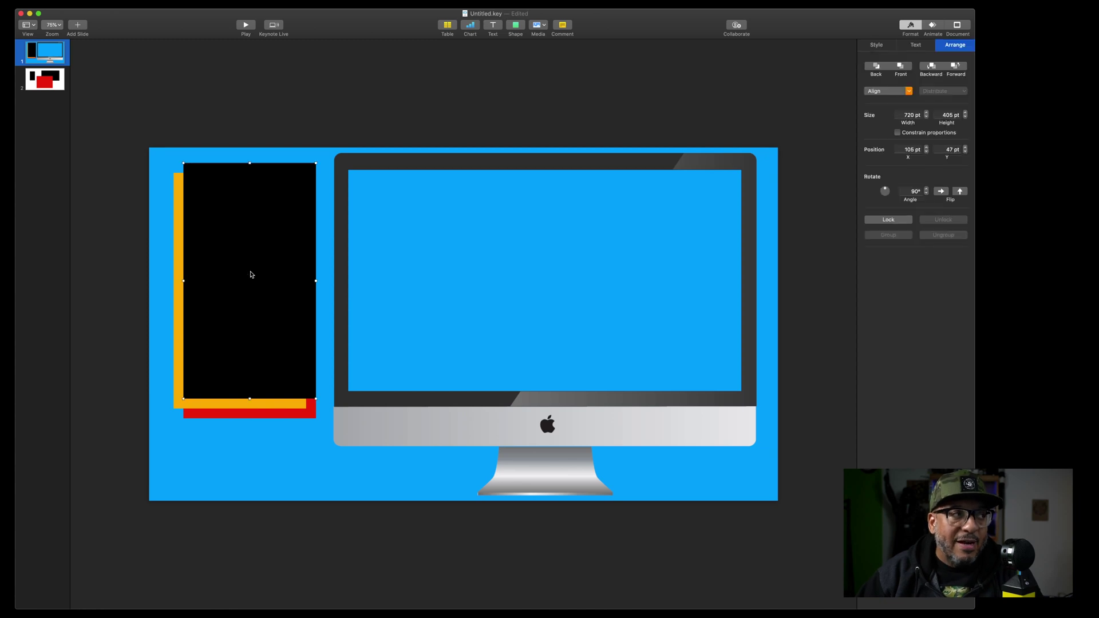
left_click(60, 1)
mouse_move(90, 93)
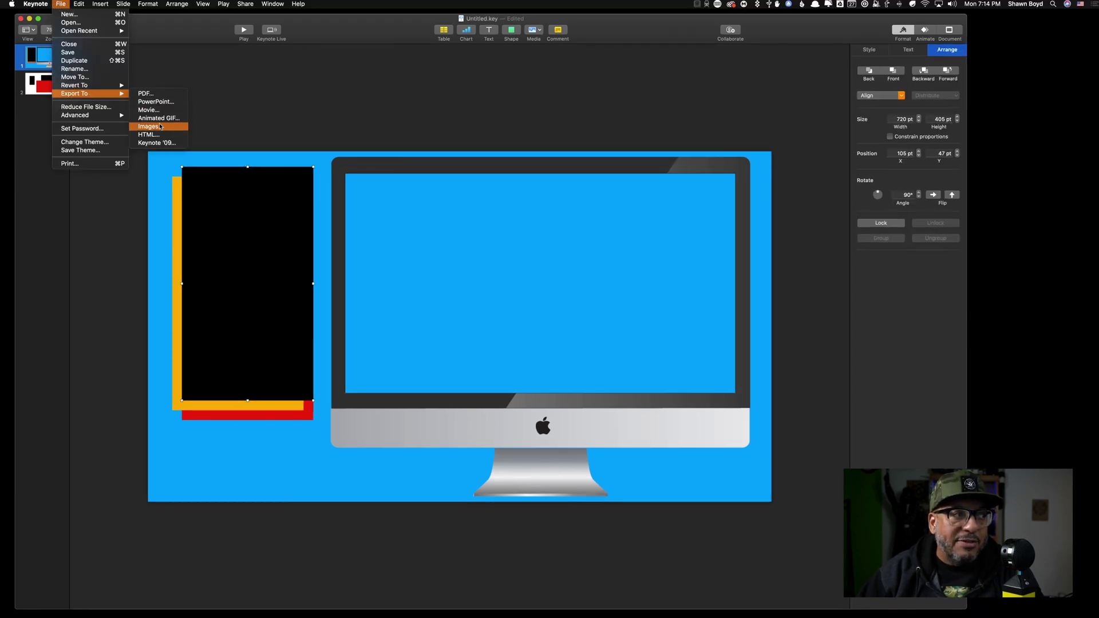
key("Escape")
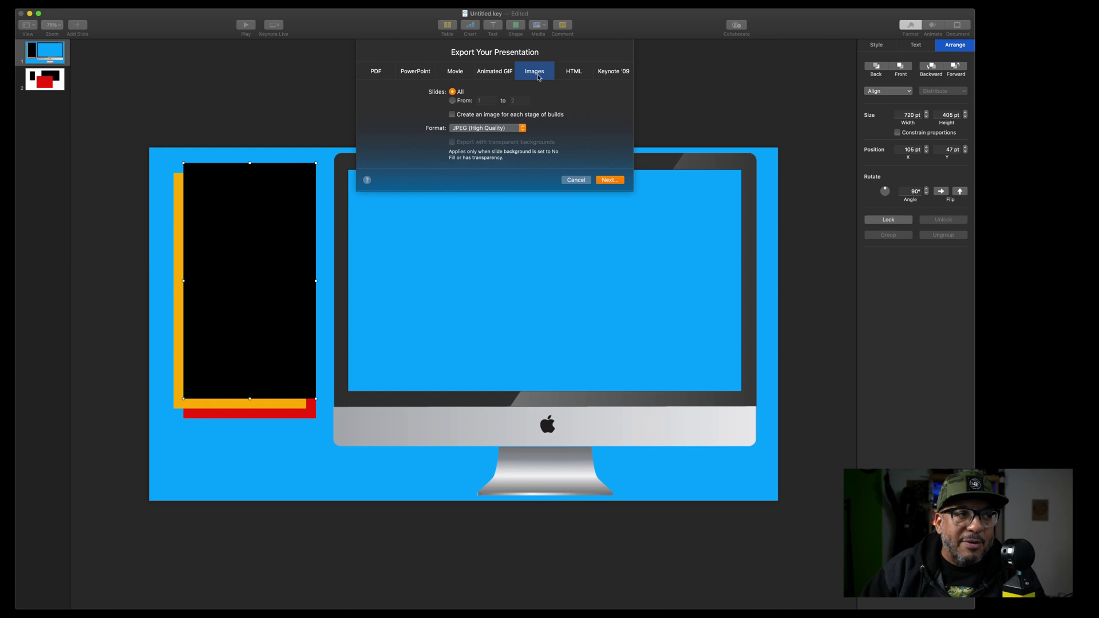
left_click(476, 130)
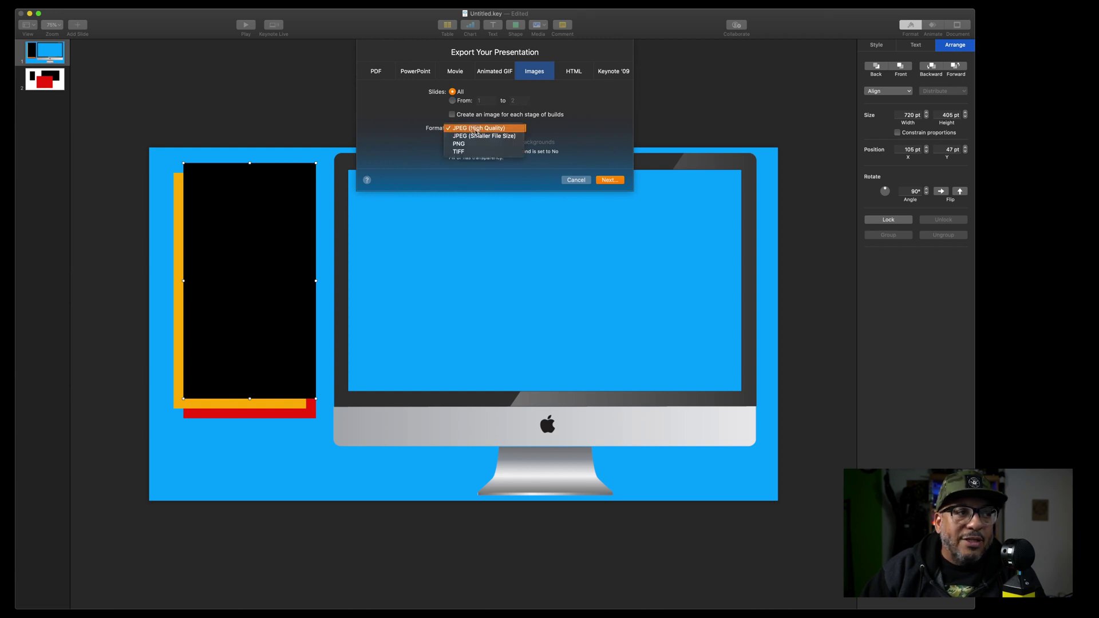
left_click(477, 144)
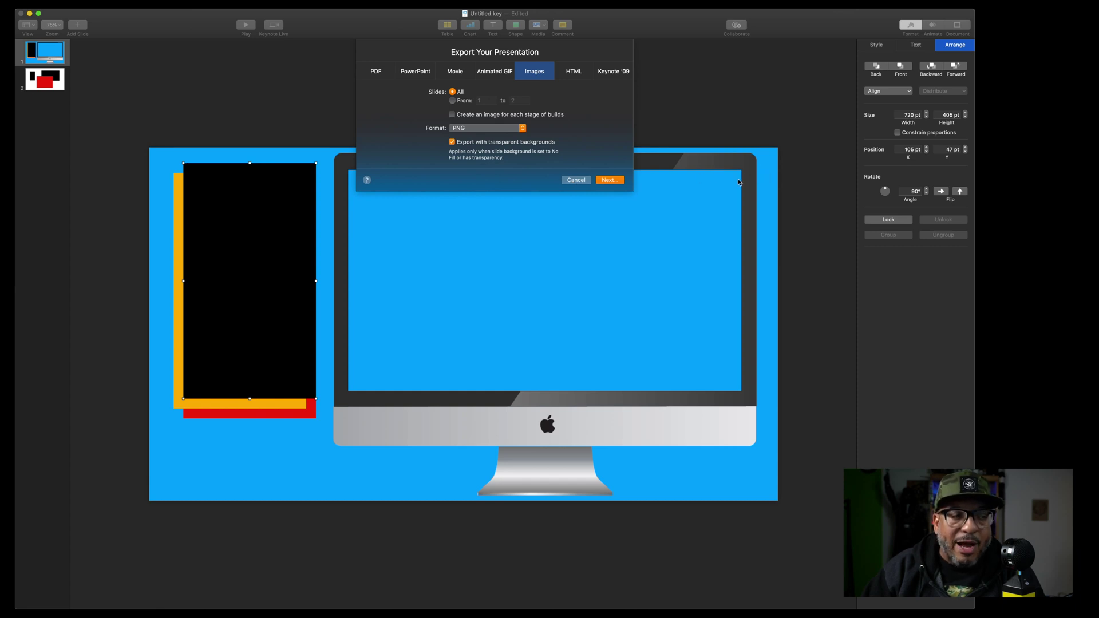
left_click(572, 179)
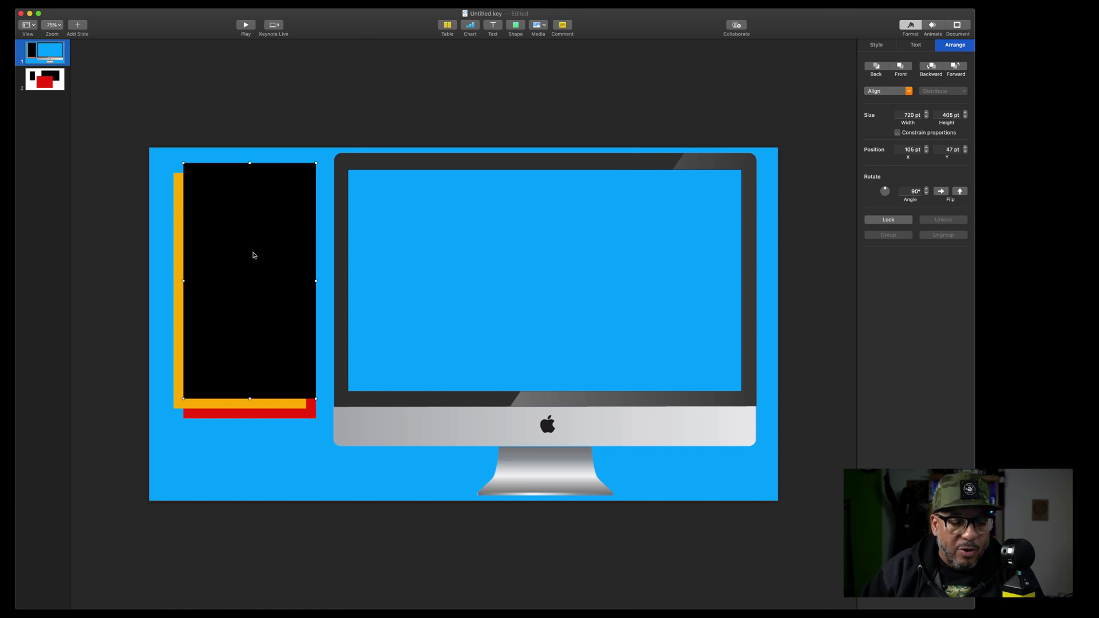
- Duplicate the tall black rectangle, set its angle to 0°, and stretch it over the iMac screen
left_click_drag(256, 256, 479, 260, "alt")
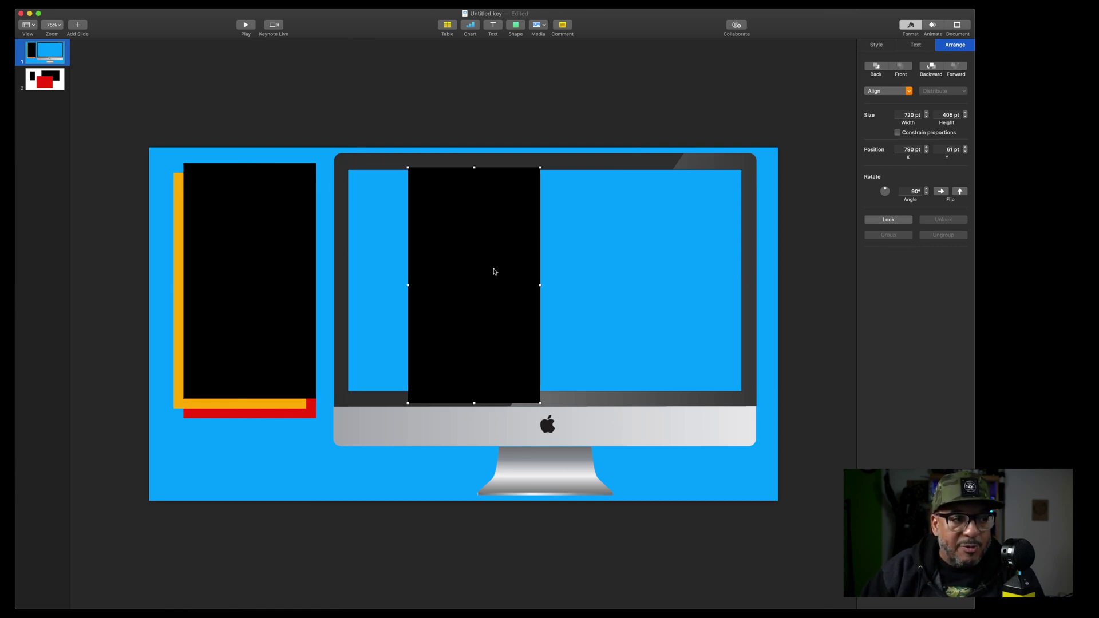
double_click(908, 192)
type("0")
key("Return")
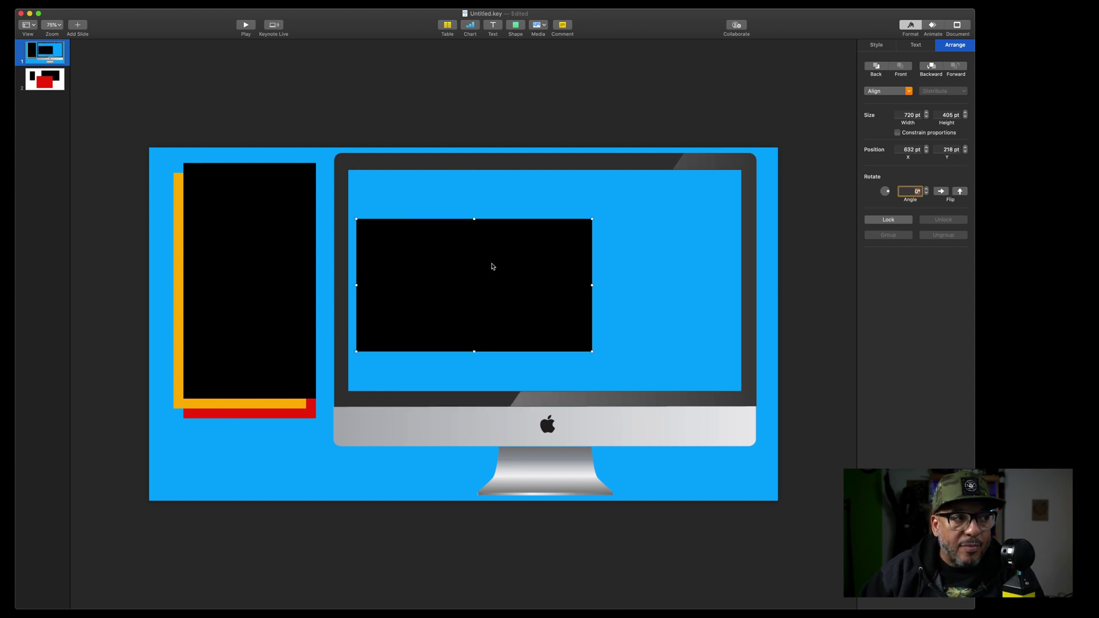
left_click_drag(492, 267, 480, 218)
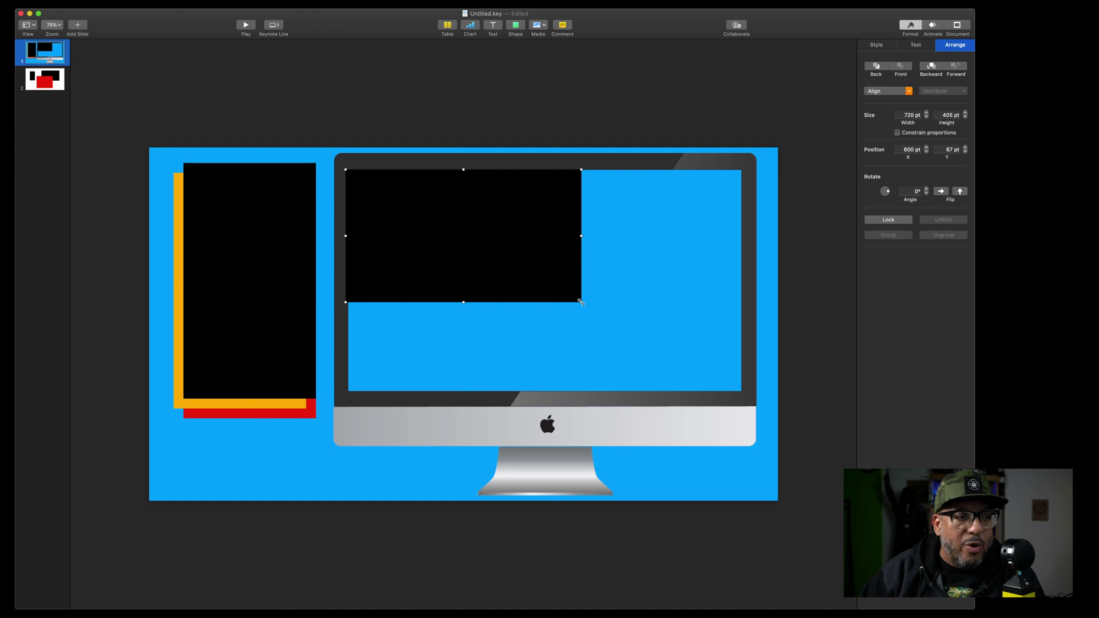
left_click_drag(581, 302, 745, 389)
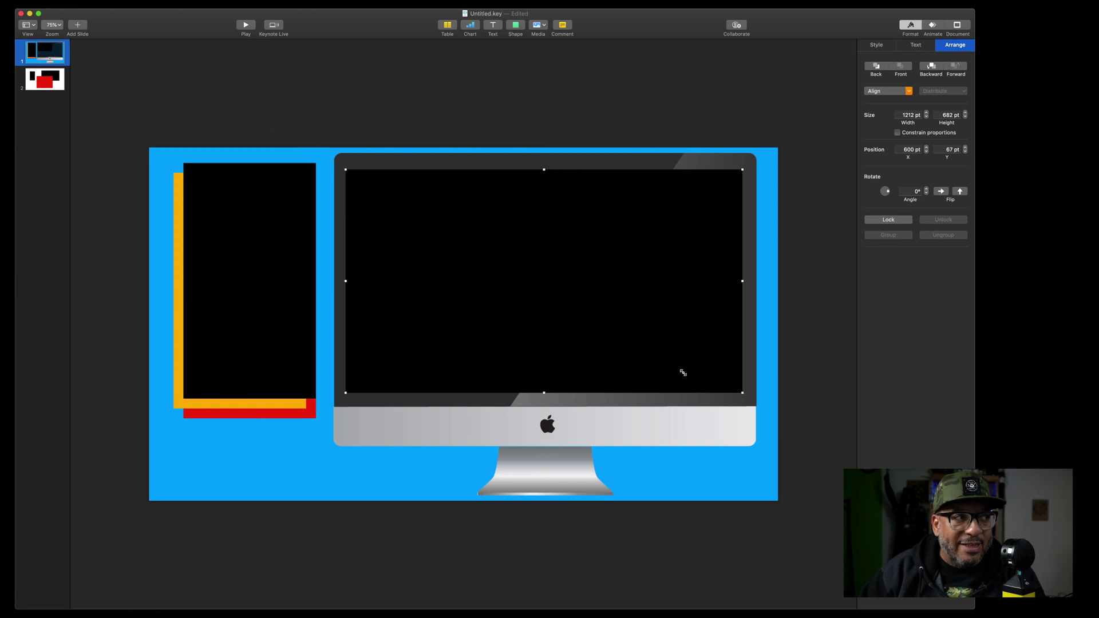
- Try Send to Back on the black rectangle, then bring it back on top of the blue background
left_click(178, 0)
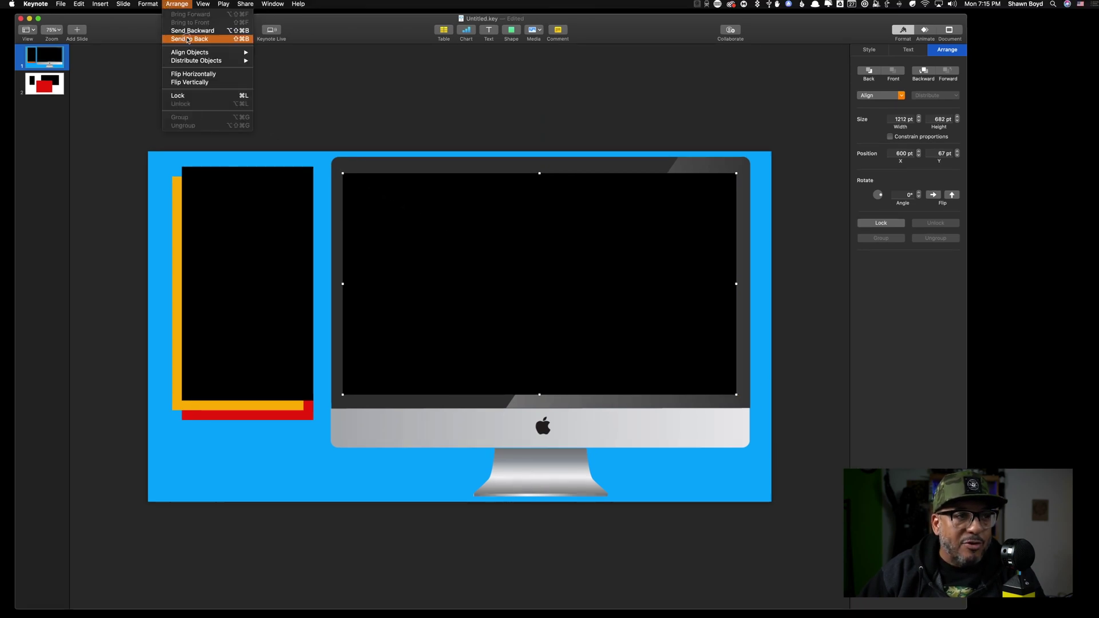
left_click(188, 39)
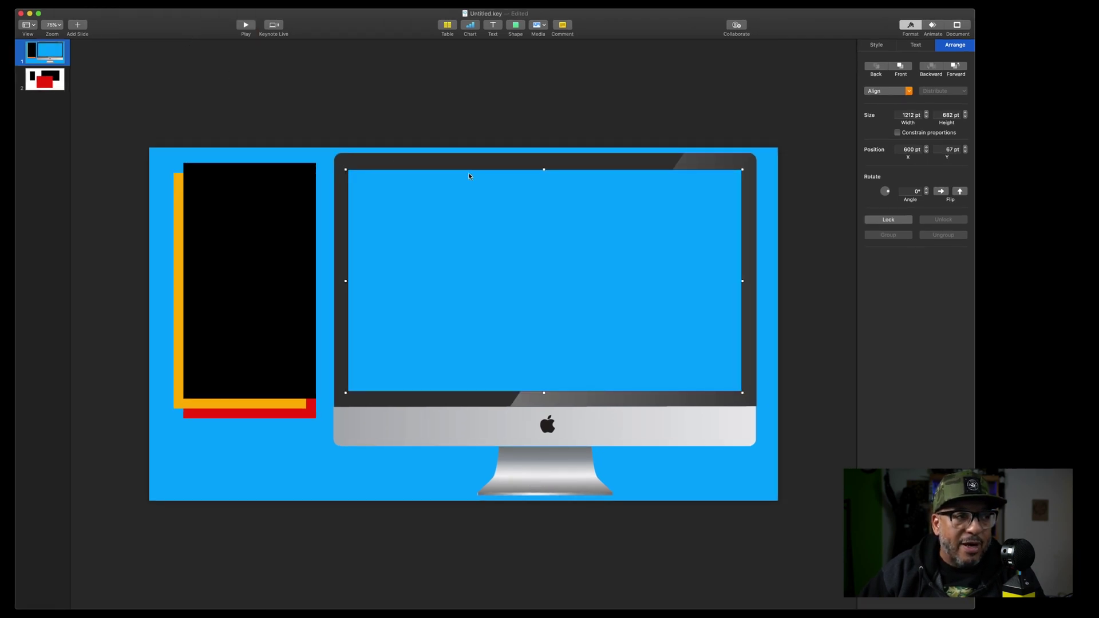
left_click(470, 173)
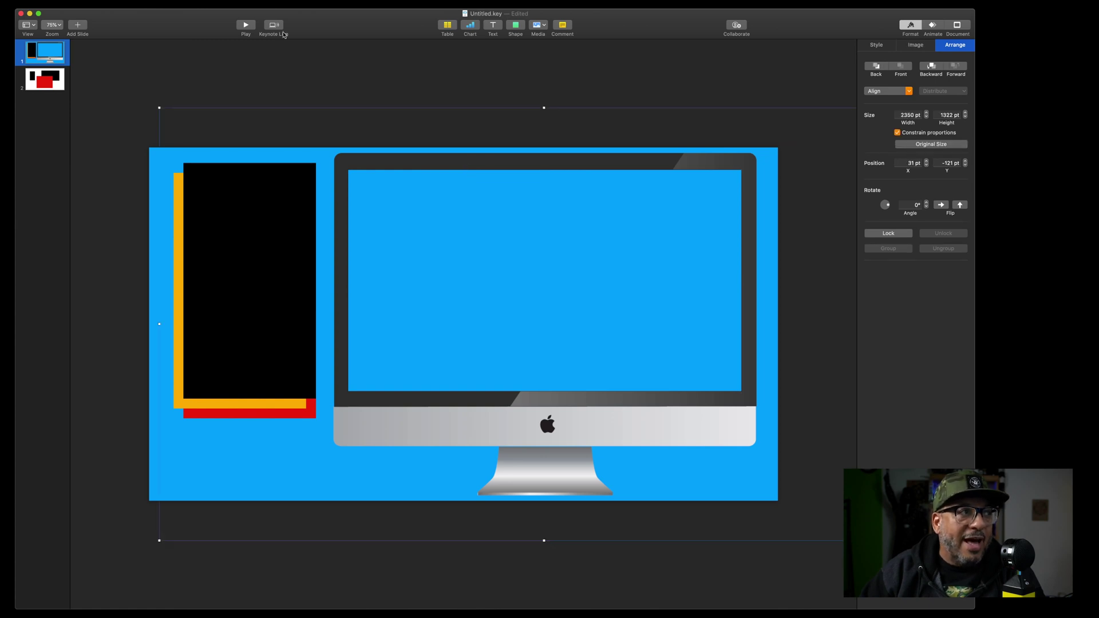
left_click(205, 0)
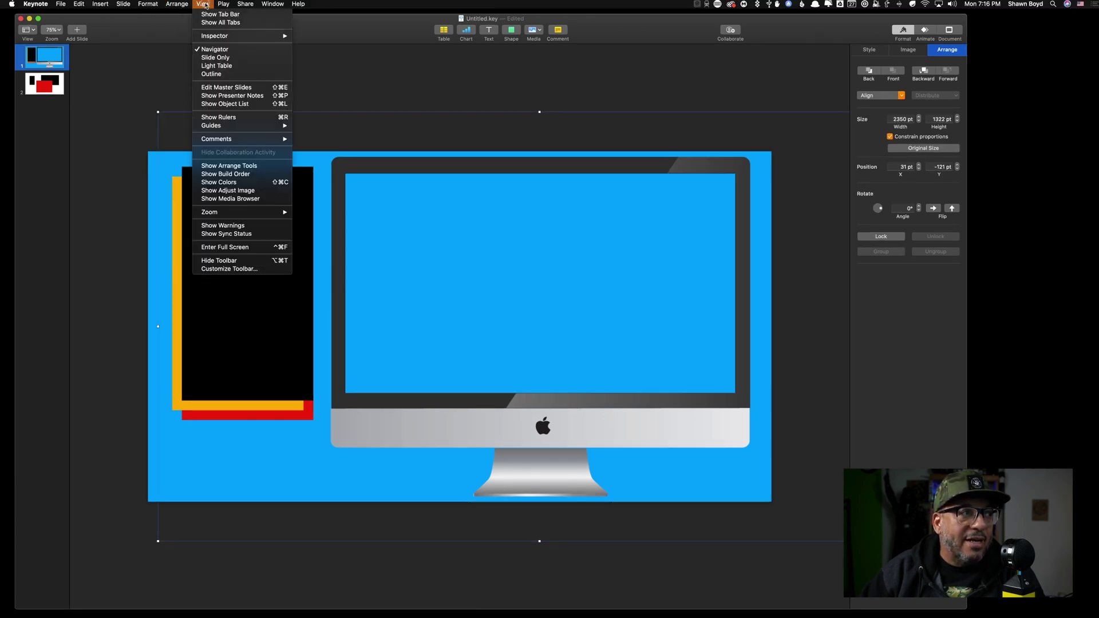
mouse_move(175, 4)
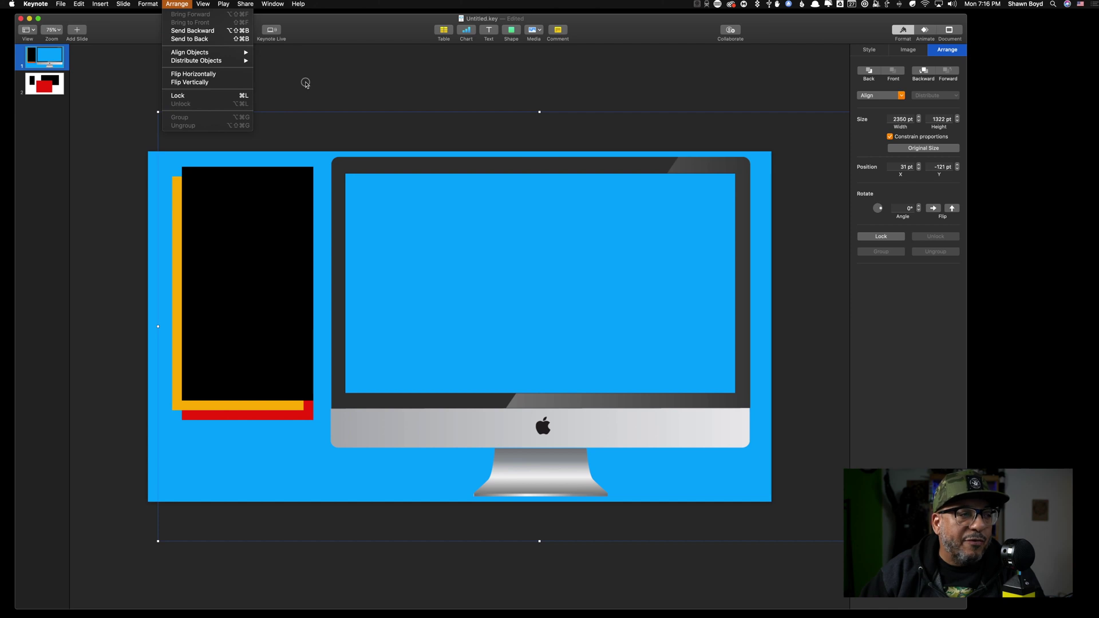
left_click(347, 492)
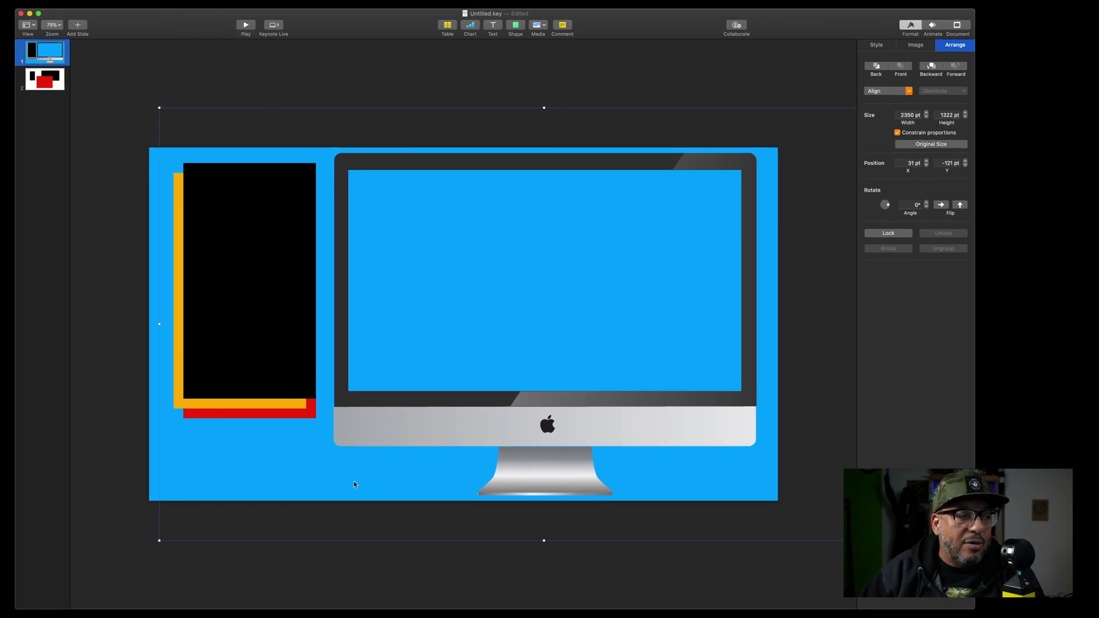
left_click(354, 484)
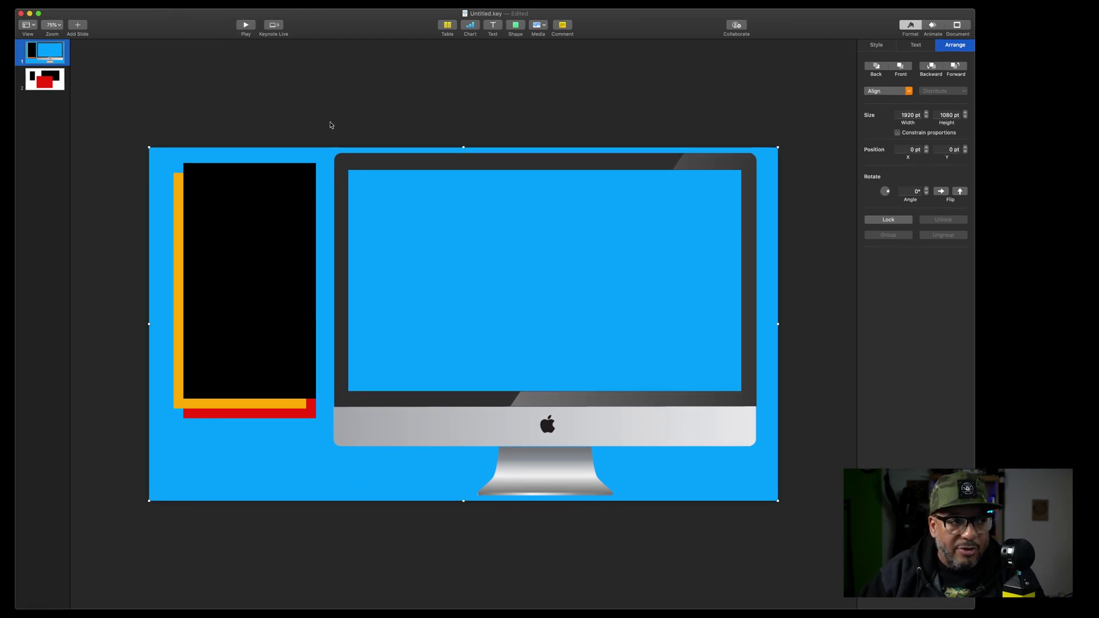
key("super+v")
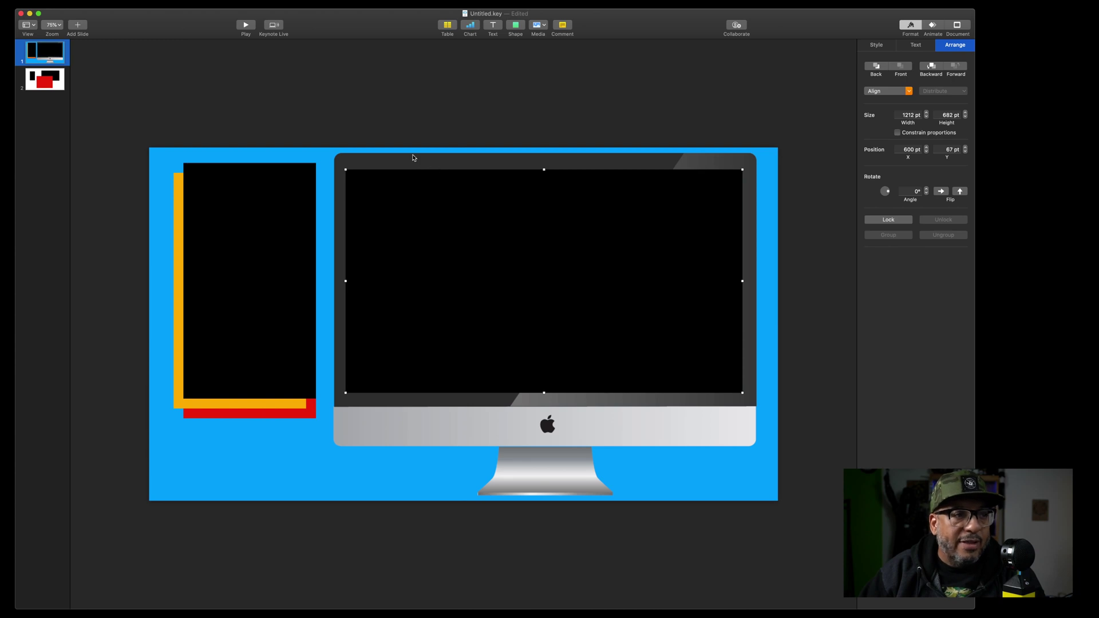
- Subtract the screen shape from the blue background, then deselect to check the see-through hole
left_click(623, 125)
left_click(570, 429)
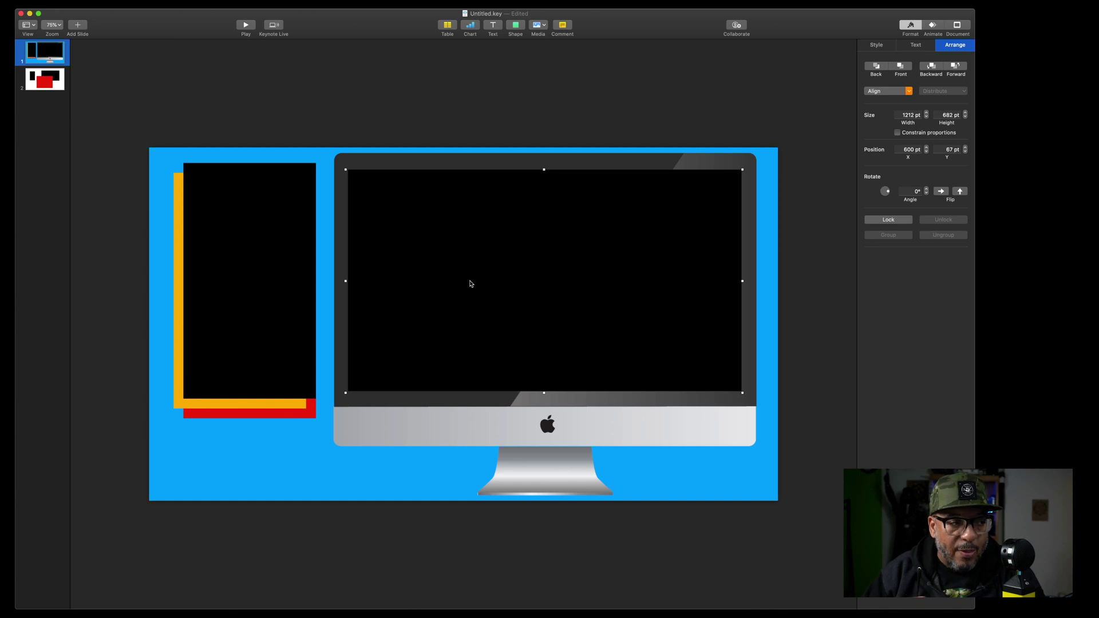
left_click(739, 479, "shift")
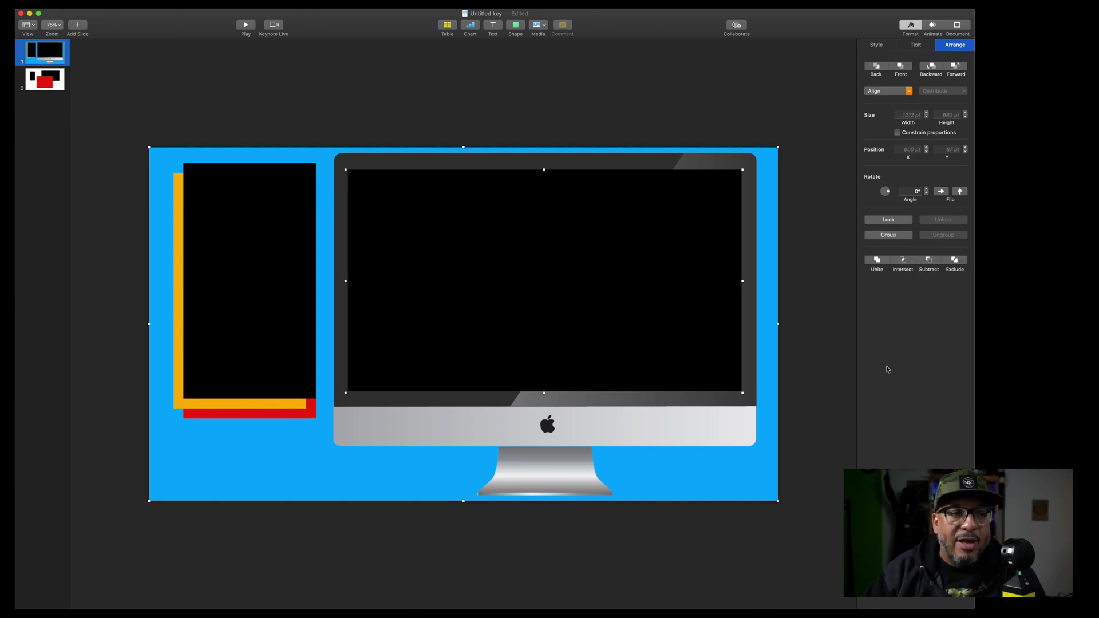
left_click(928, 261)
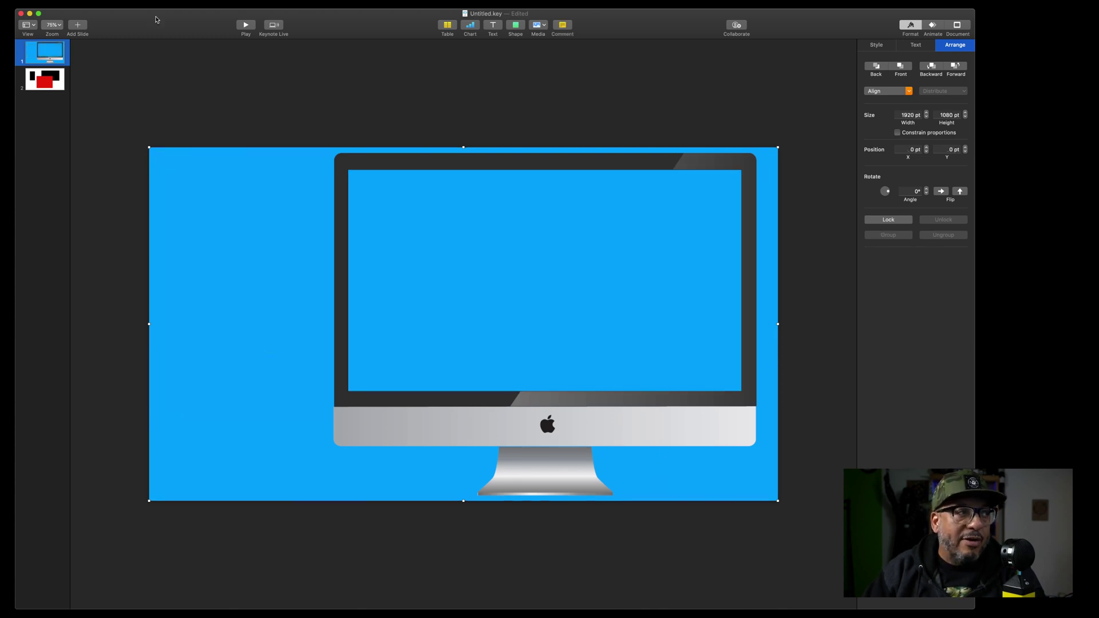
left_click(263, 72)
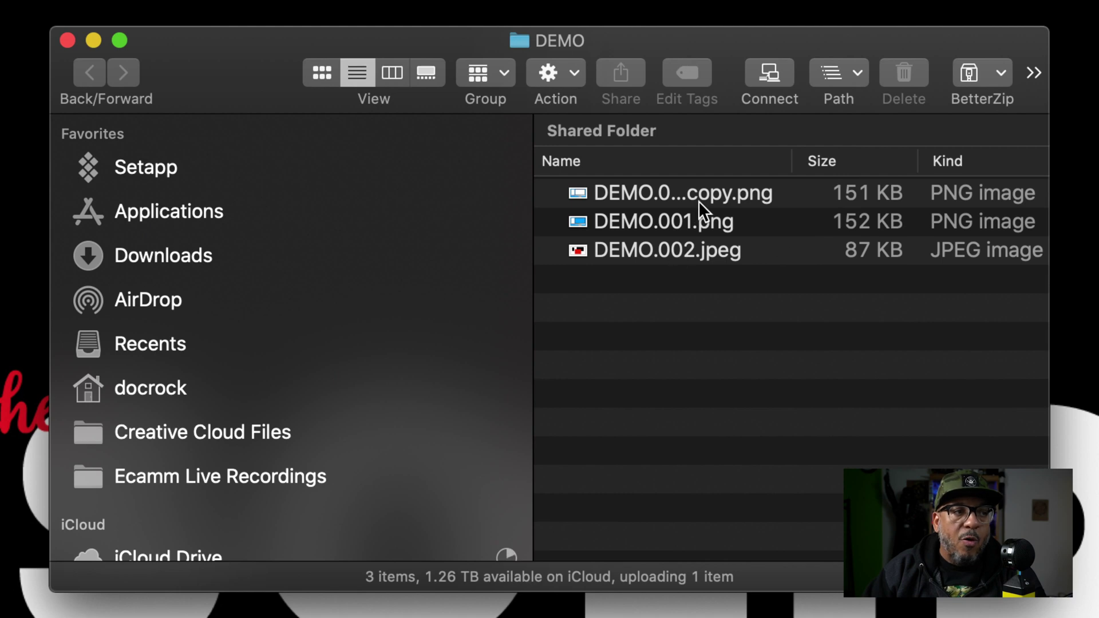
- Quick Look DEMO.001 copy.png, then open DEMO.001.png in Preview
left_click(699, 201)
key("space")
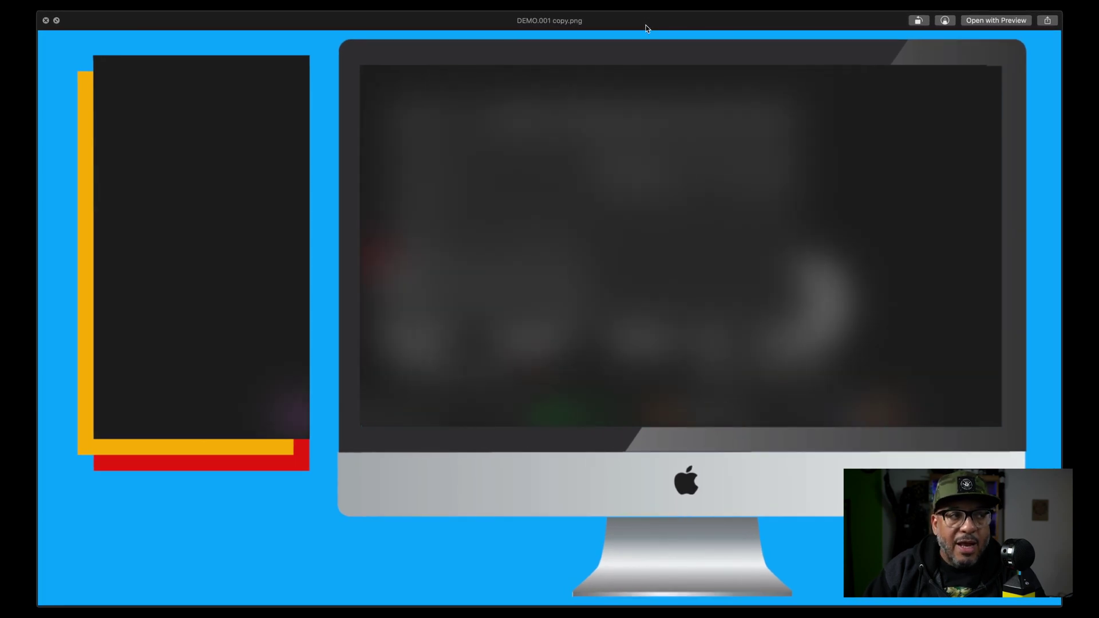
left_click(46, 21)
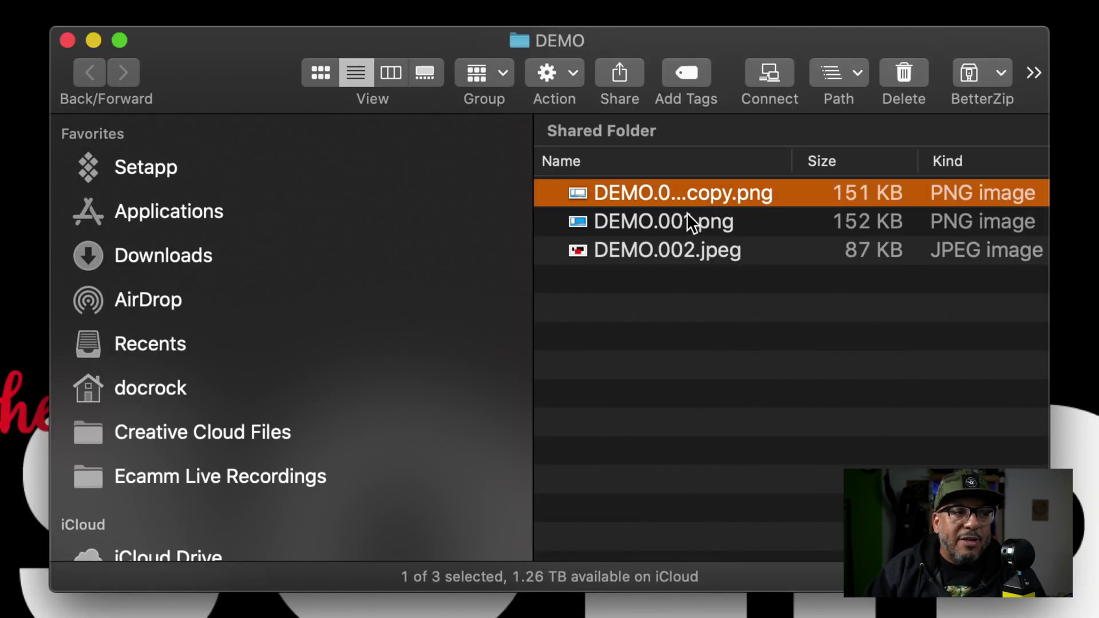
left_click(687, 216)
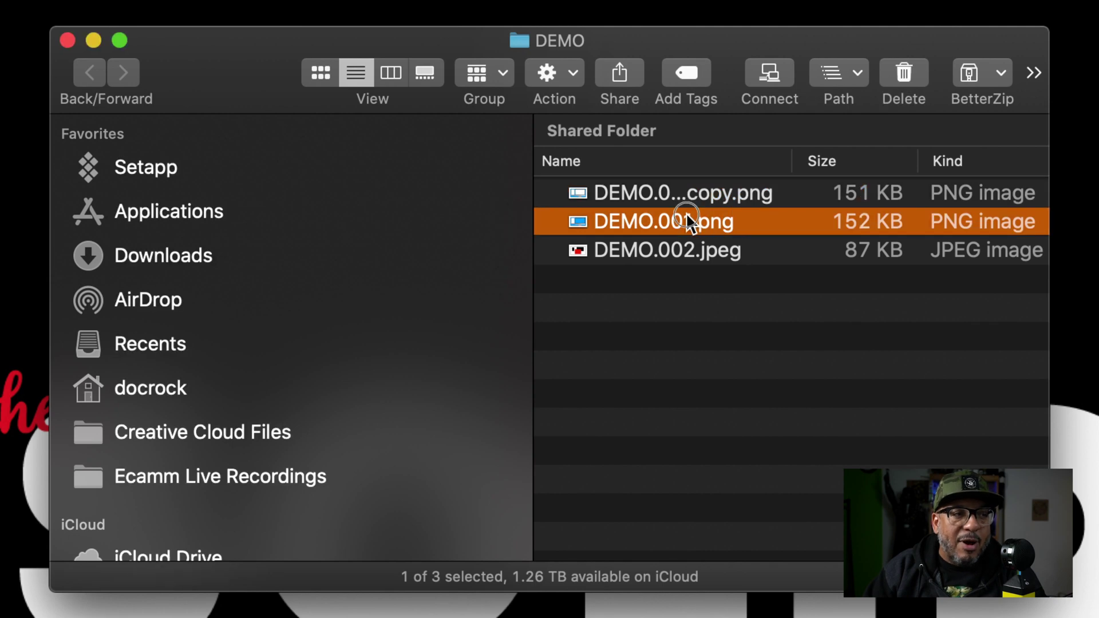
double_click(685, 218)
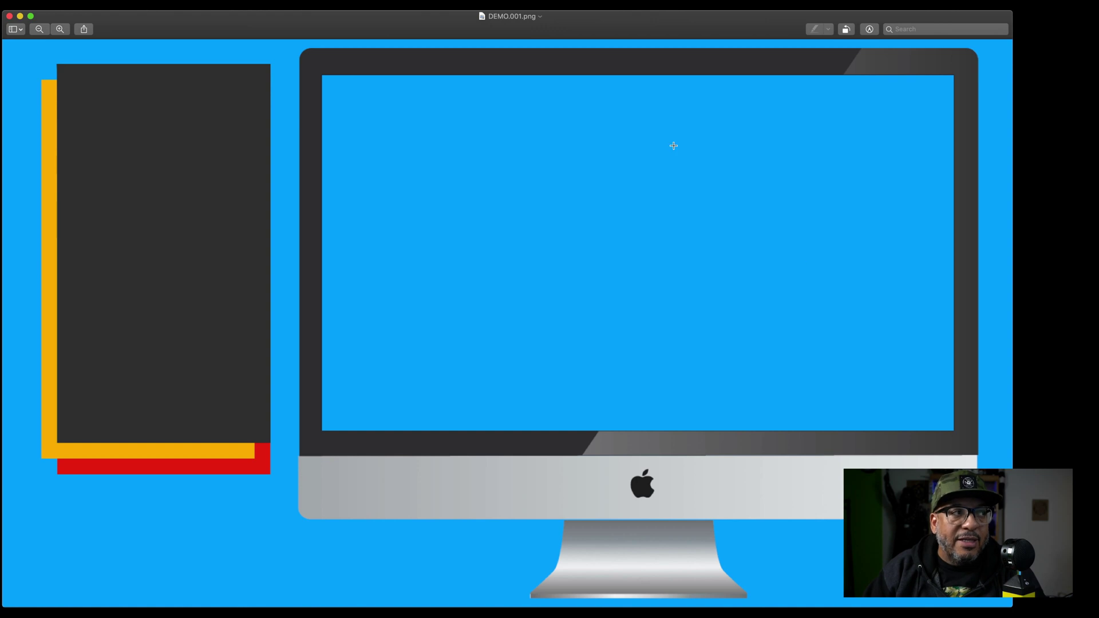
- Use Instant Alpha to delete the blue iMac screen from DEMO.001.png and save it
left_click_drag(601, 30, 623, 32)
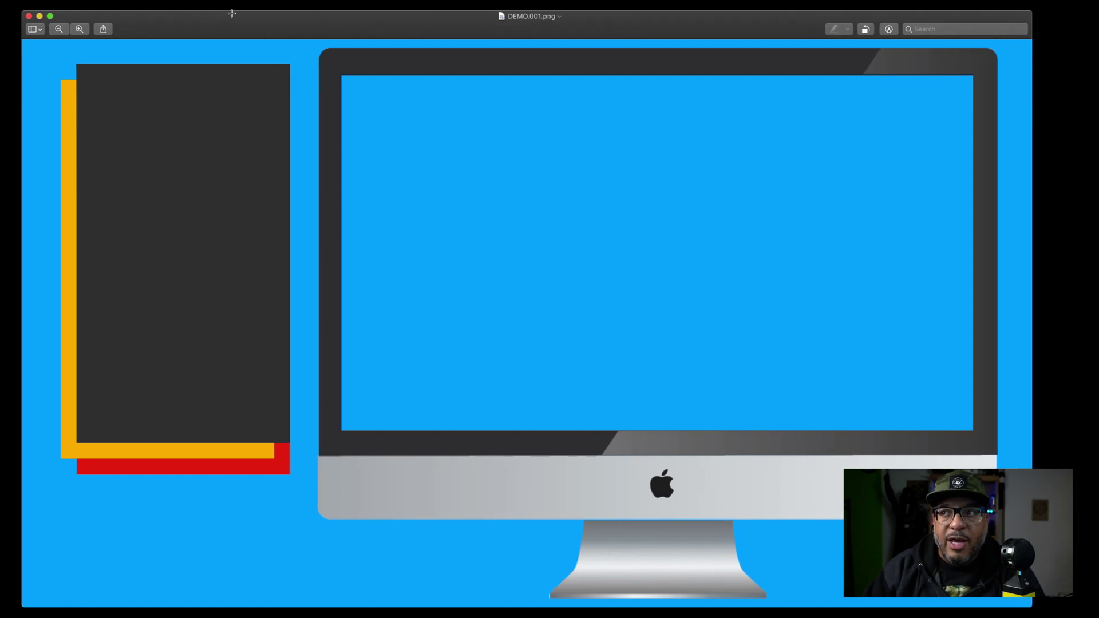
mouse_move(142, 23)
left_mouse_down()
mouse_move(163, 22)
mouse_move(155, 23)
left_mouse_up()
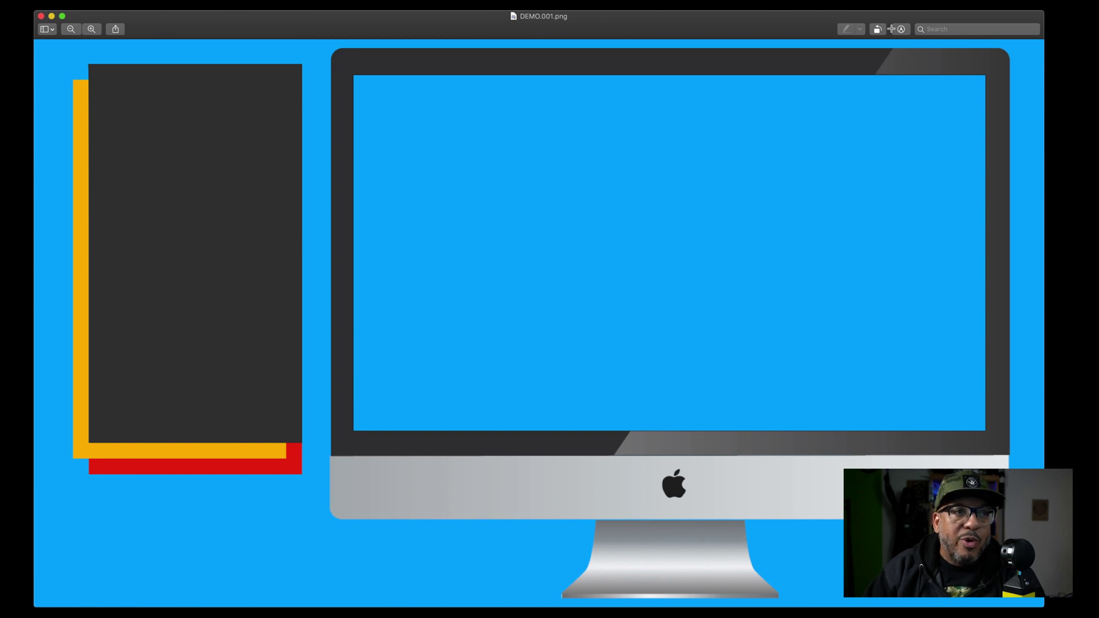
left_click(901, 29)
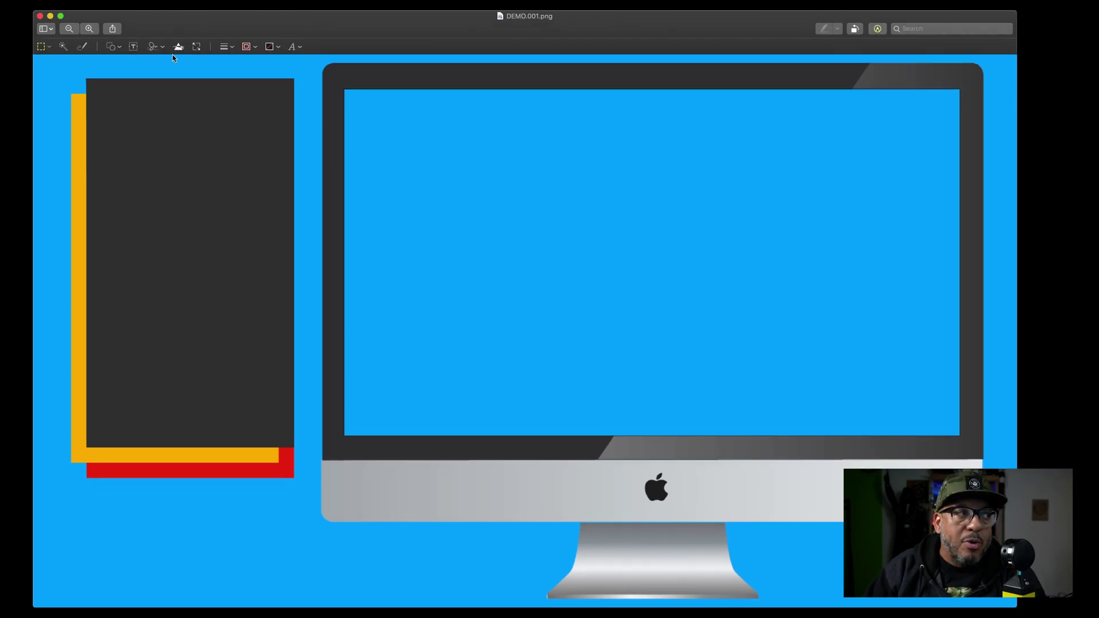
left_click(63, 47)
mouse_move(444, 145)
left_mouse_down()
mouse_move(473, 170)
mouse_move(449, 149)
mouse_move(455, 156)
left_mouse_up()
key("Delete")
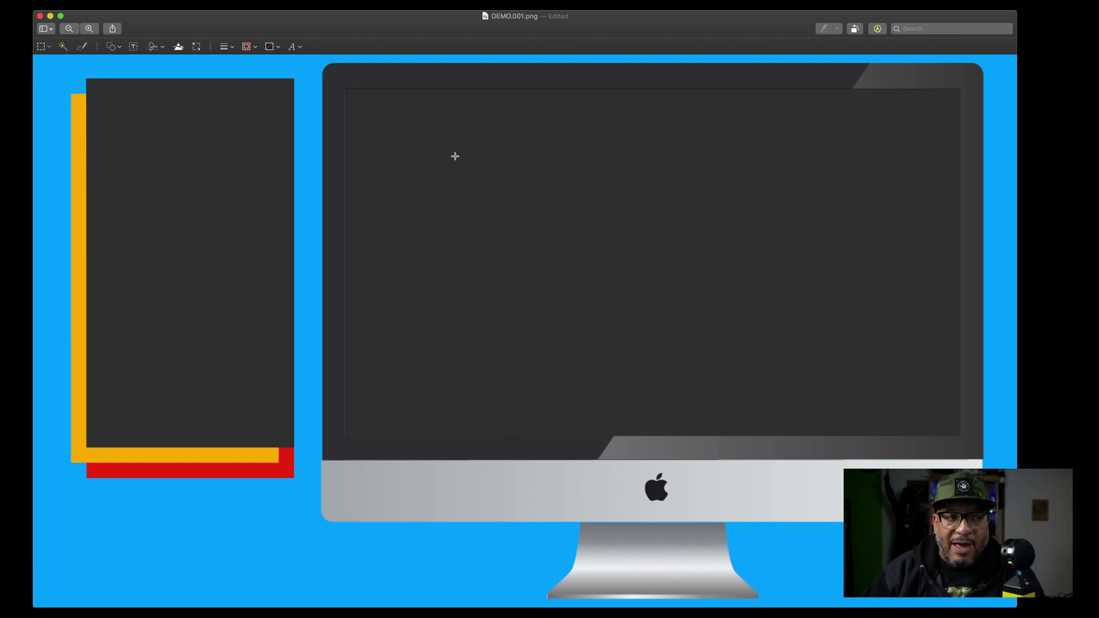
key("super+s")
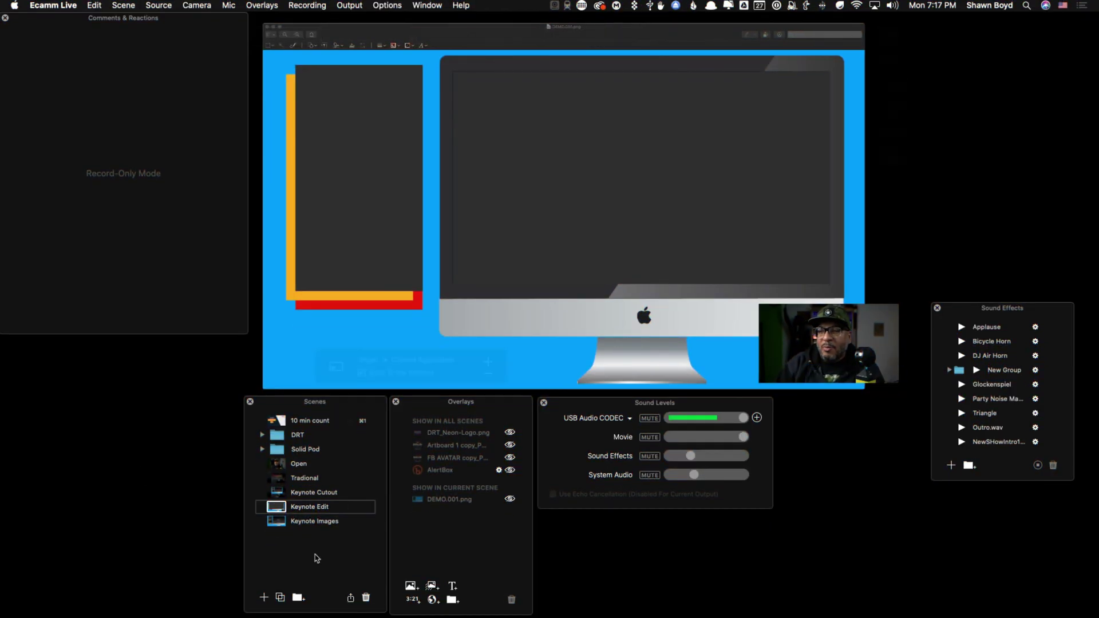
- Compare the Keynote Cutout and Keynote Edit scenes, then add a New Scene below them
mouse_move(279, 496)
left_click(298, 498)
left_click(278, 493)
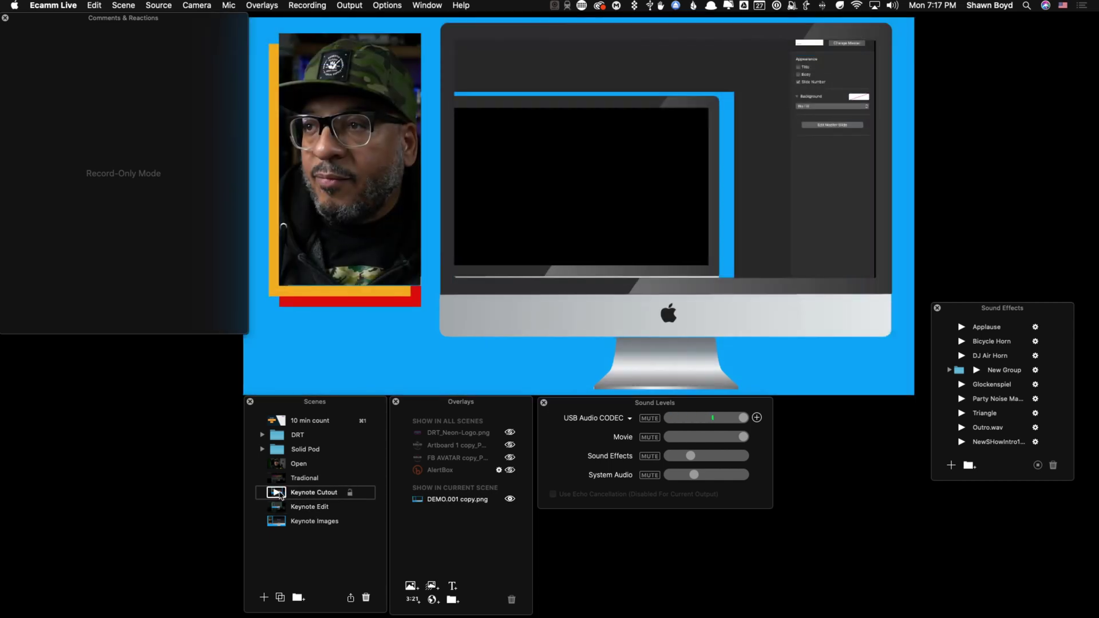
left_click(278, 507)
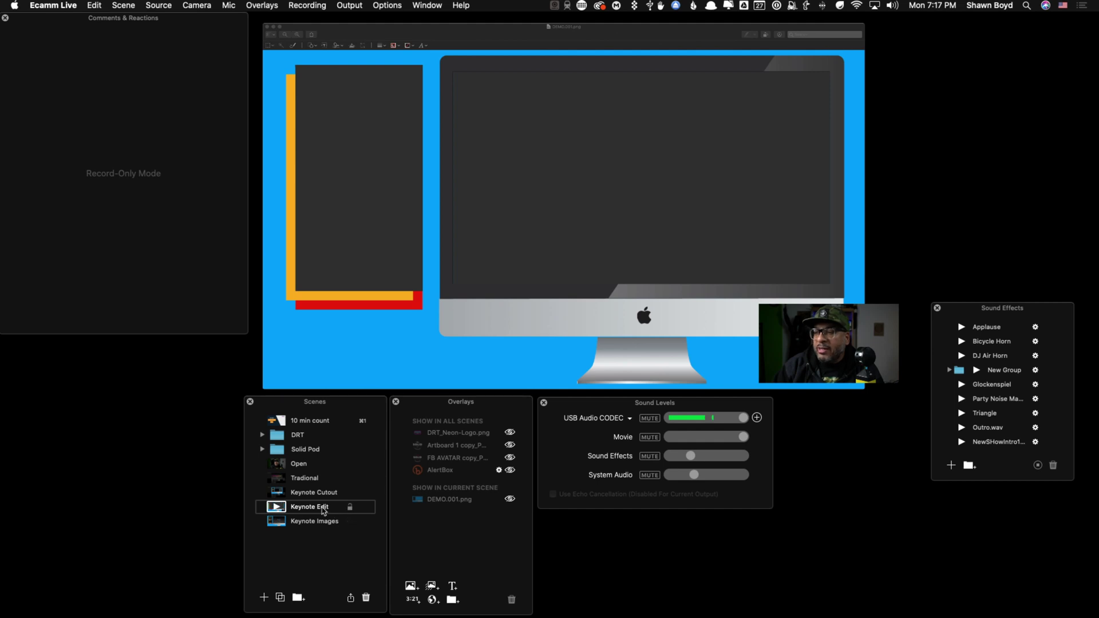
left_click(264, 598)
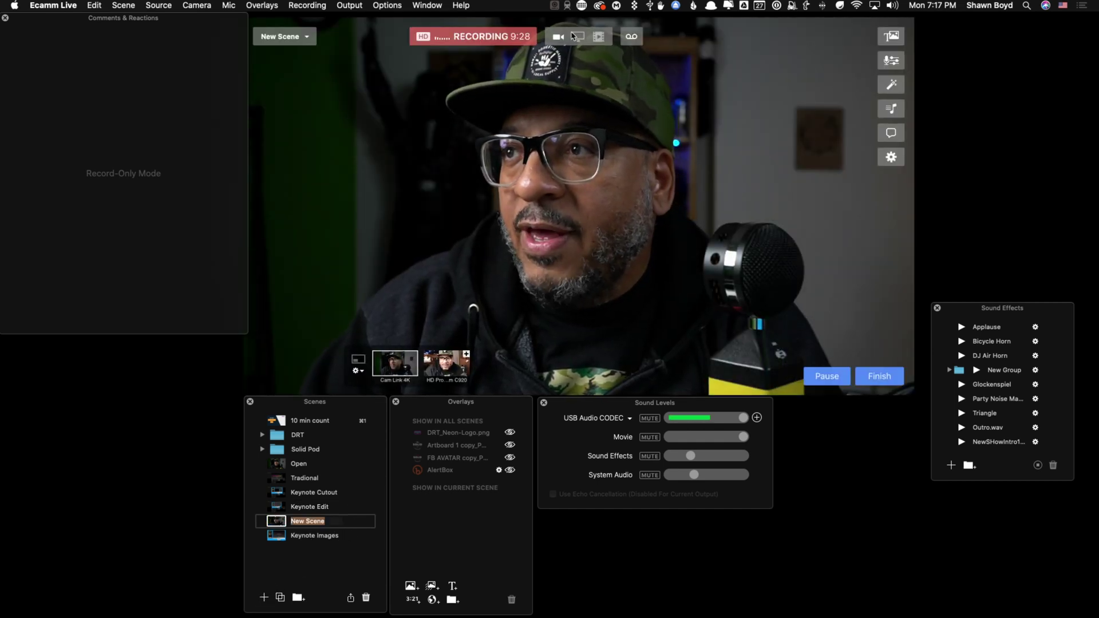
- Share the Keynote window behind a DEMO.001.png overlay and turn off Zoom To App Windows
left_click(573, 36)
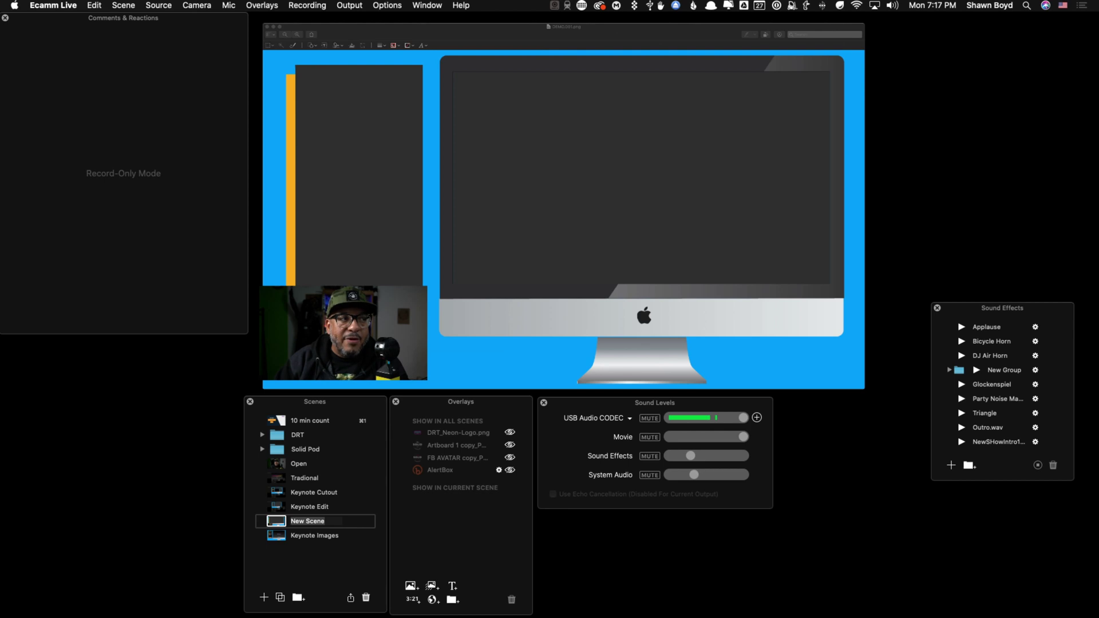
left_click_drag(401, 355, 438, 504)
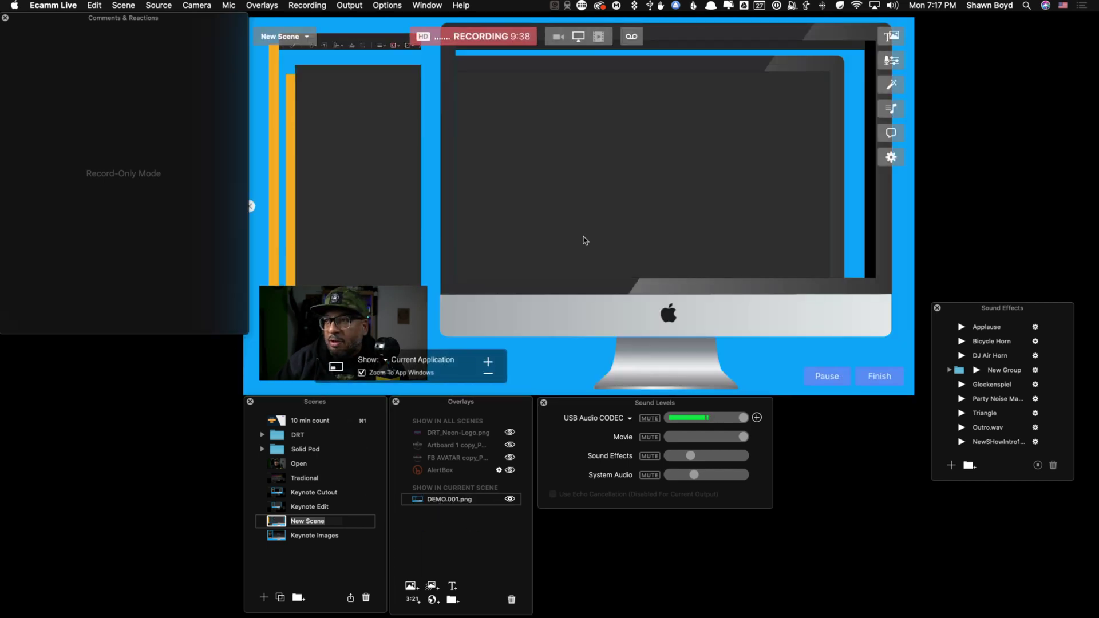
mouse_move(554, 199)
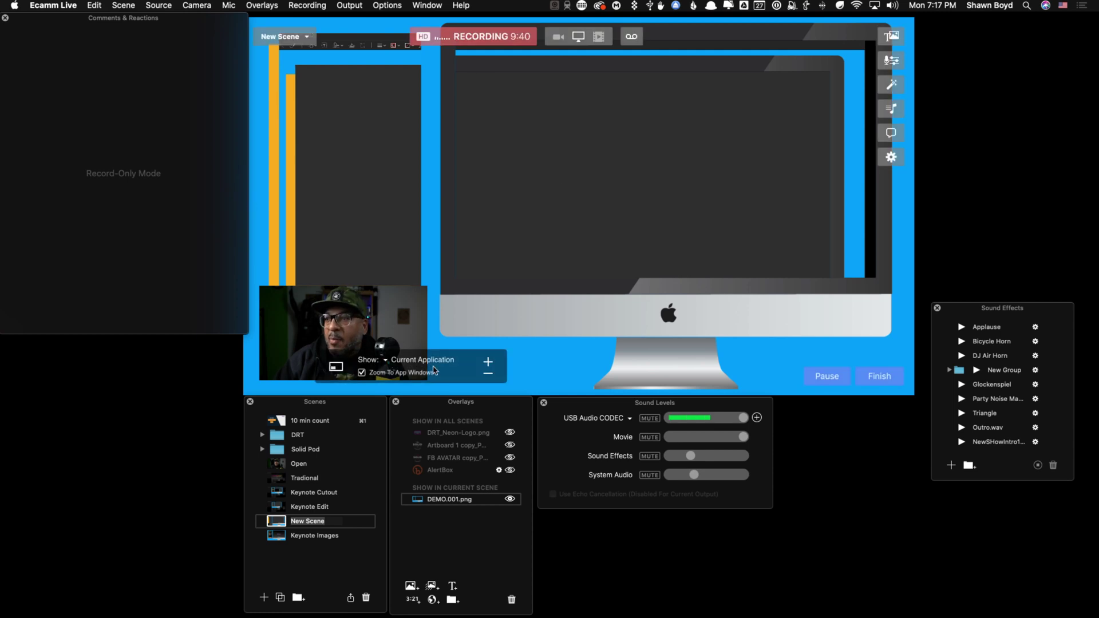
left_click(388, 360)
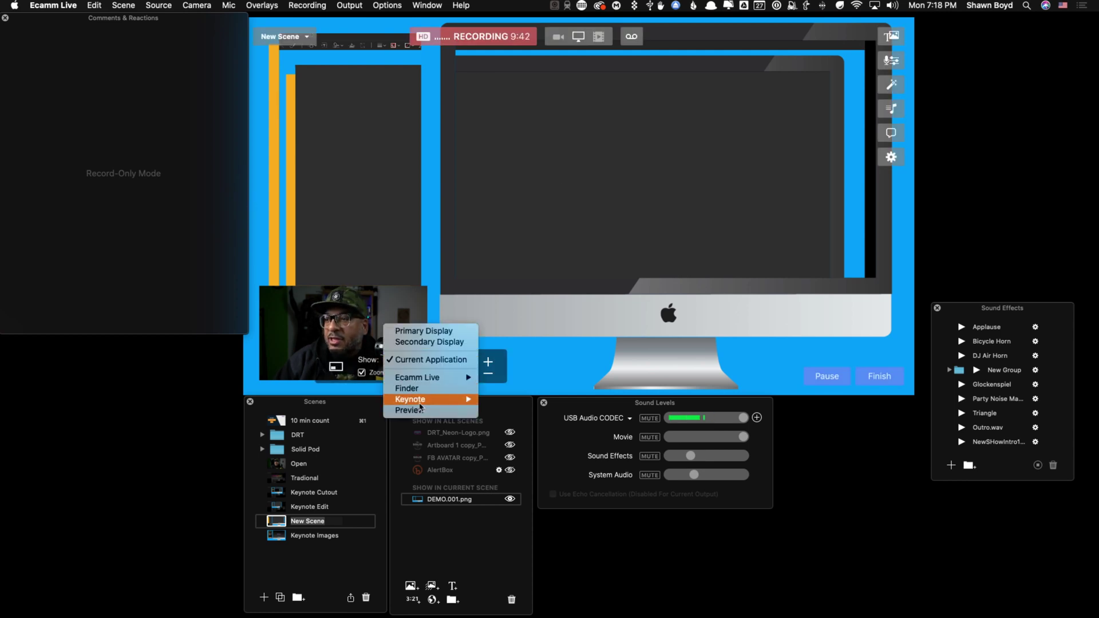
mouse_move(420, 402)
left_click(549, 401)
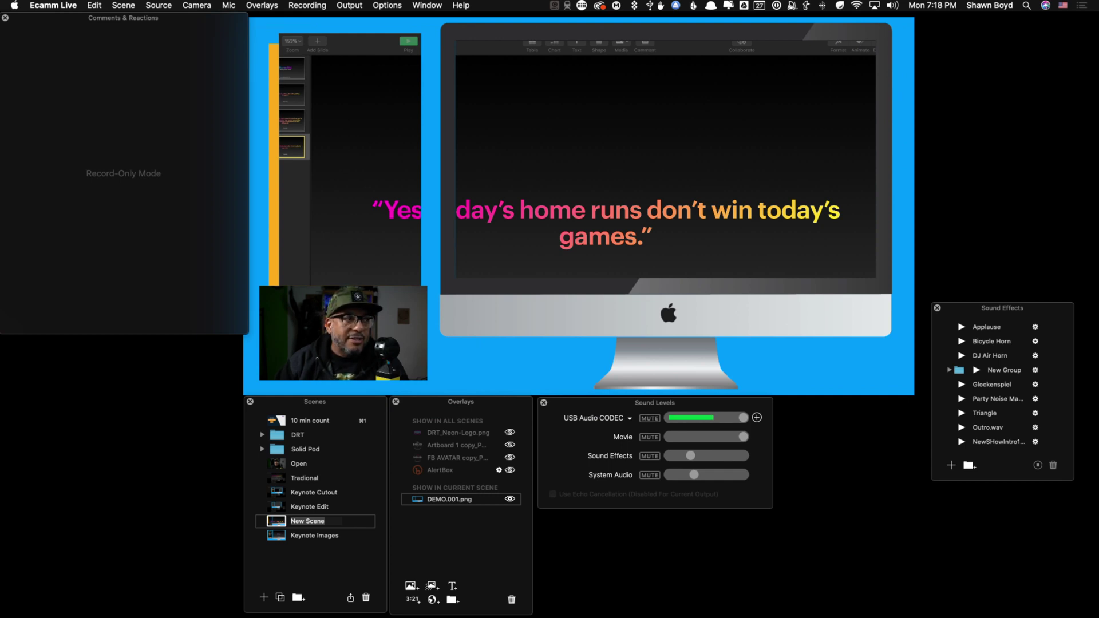
mouse_move(516, 266)
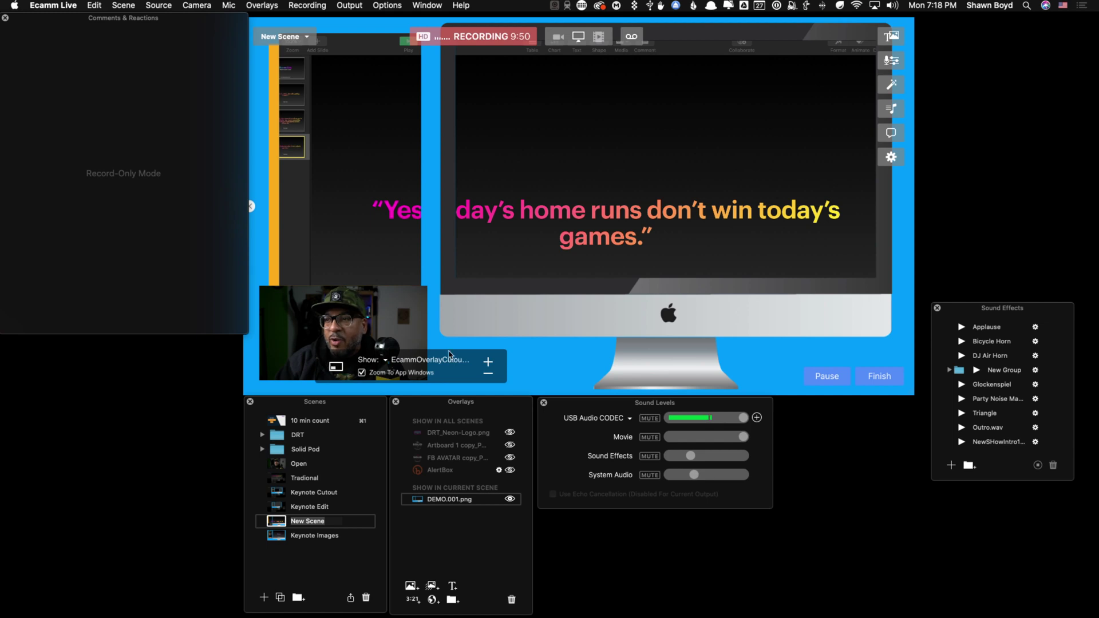
left_click(362, 373)
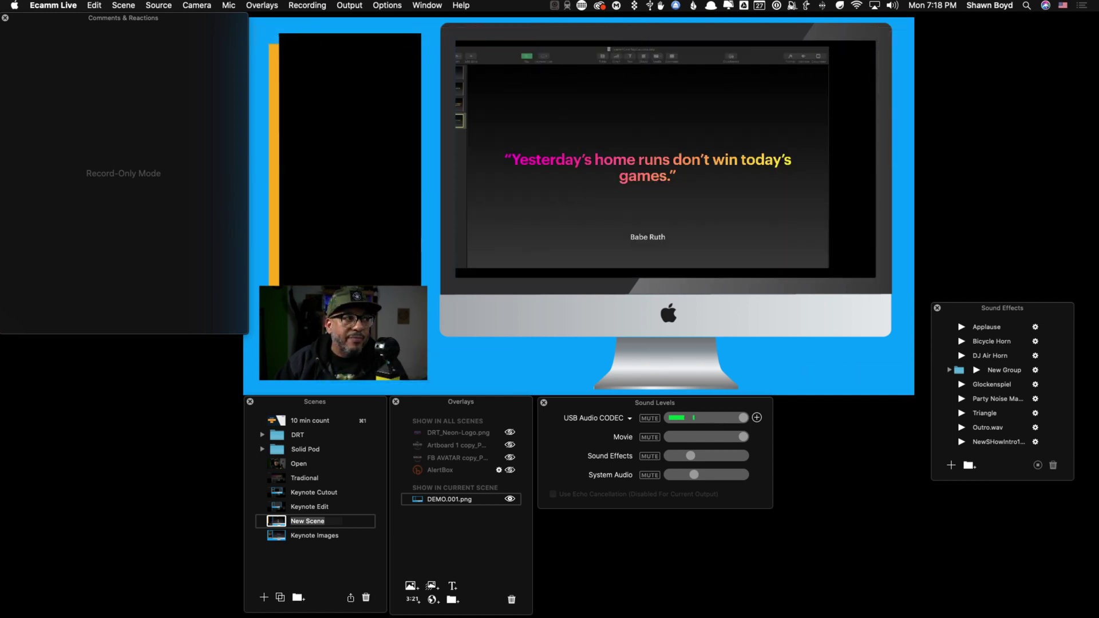
- Enlarge the Keynote capture layer and shift it right until the Babe Ruth slide fills the screen hole
key("super+shift+s")
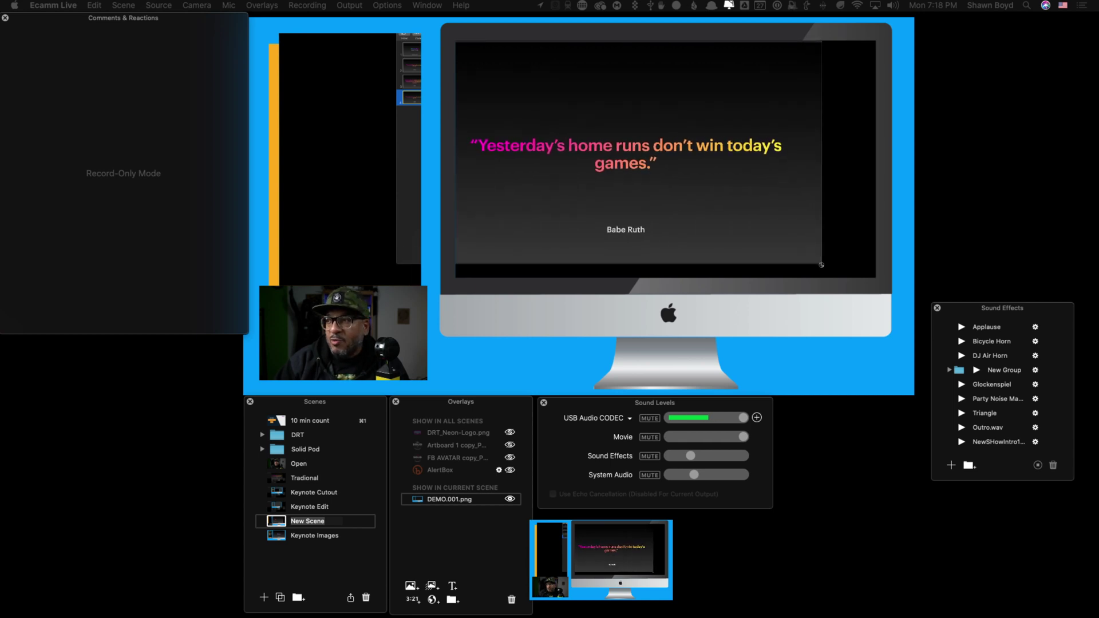
left_click_drag(822, 265, 865, 290)
left_click_drag(692, 41, 709, 42)
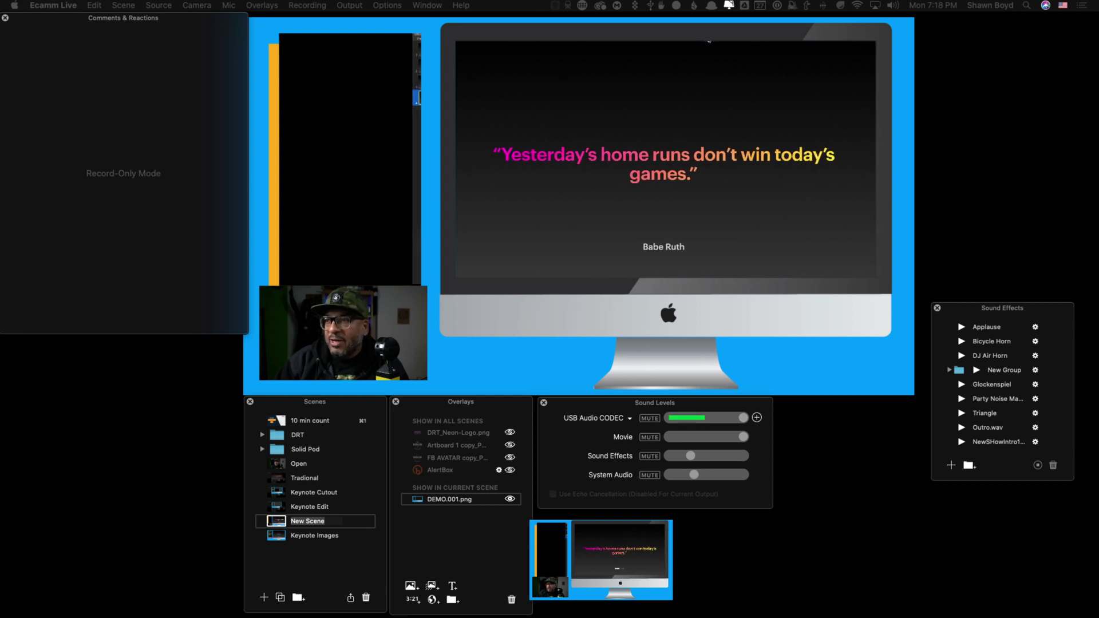
- Make the camera inset Tall (9:16), move it top left, and stretch it to fill the orange frame
mouse_move(361, 331)
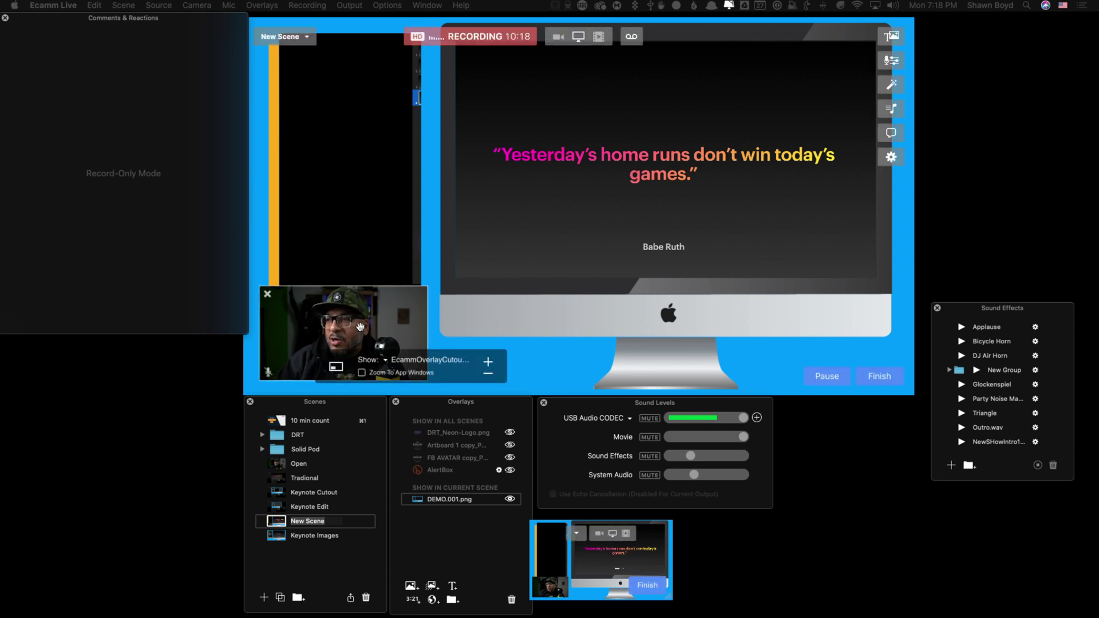
left_click_drag(347, 316, 368, 265)
right_click(373, 273)
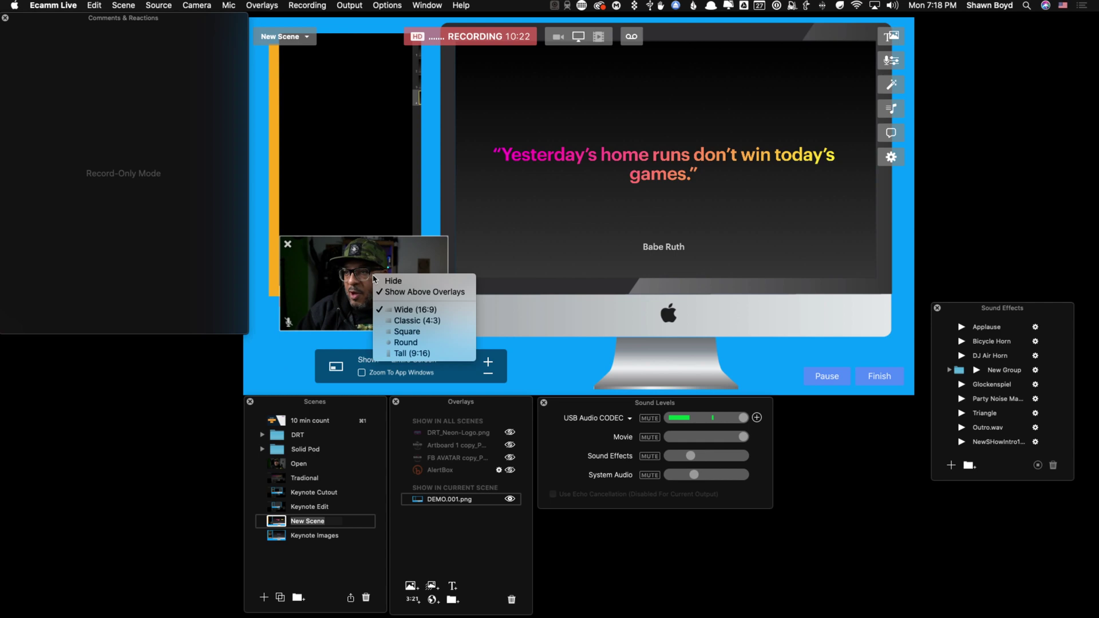
left_click(424, 353)
left_click_drag(306, 274, 304, 70)
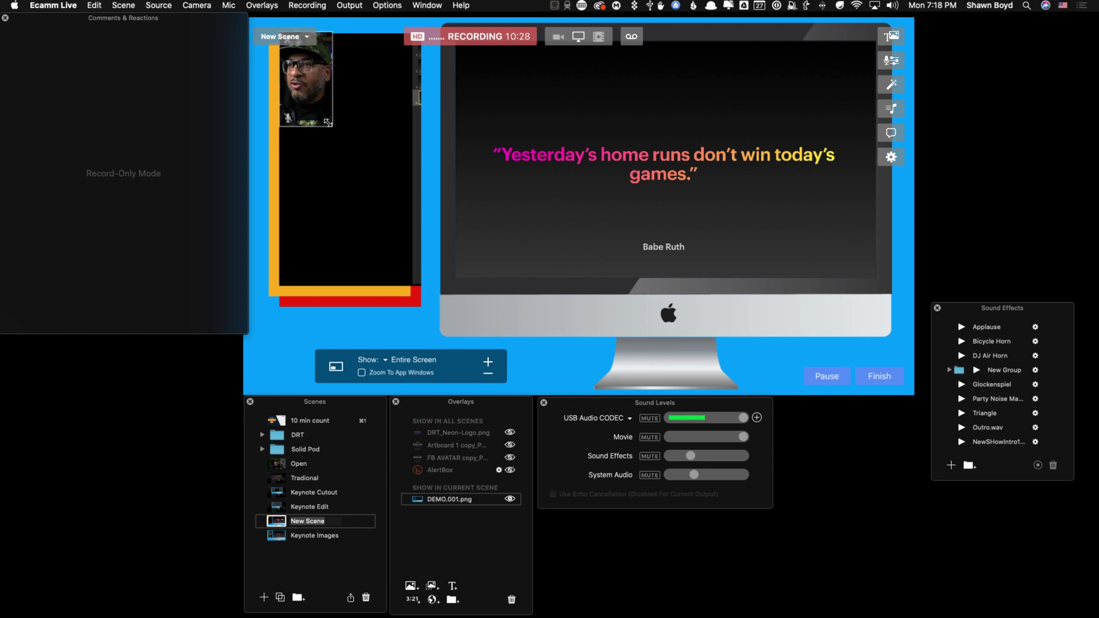
left_click_drag(327, 122, 431, 282)
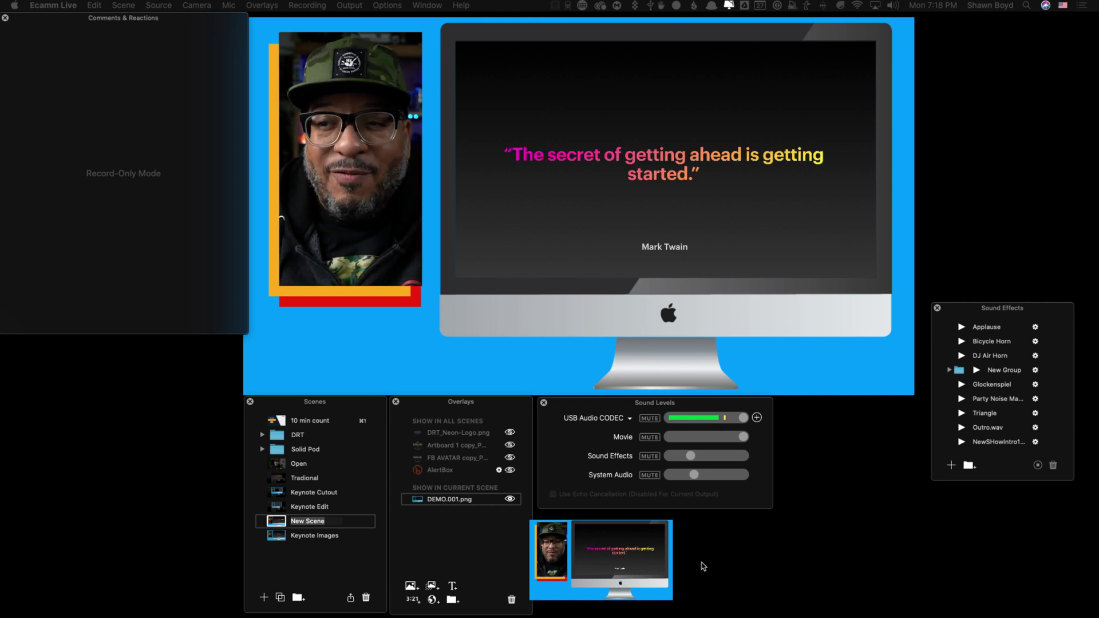
- Switch Ecamm Live to the Open scene with the full-frame camera and no iMac overlay
left_click(275, 468)
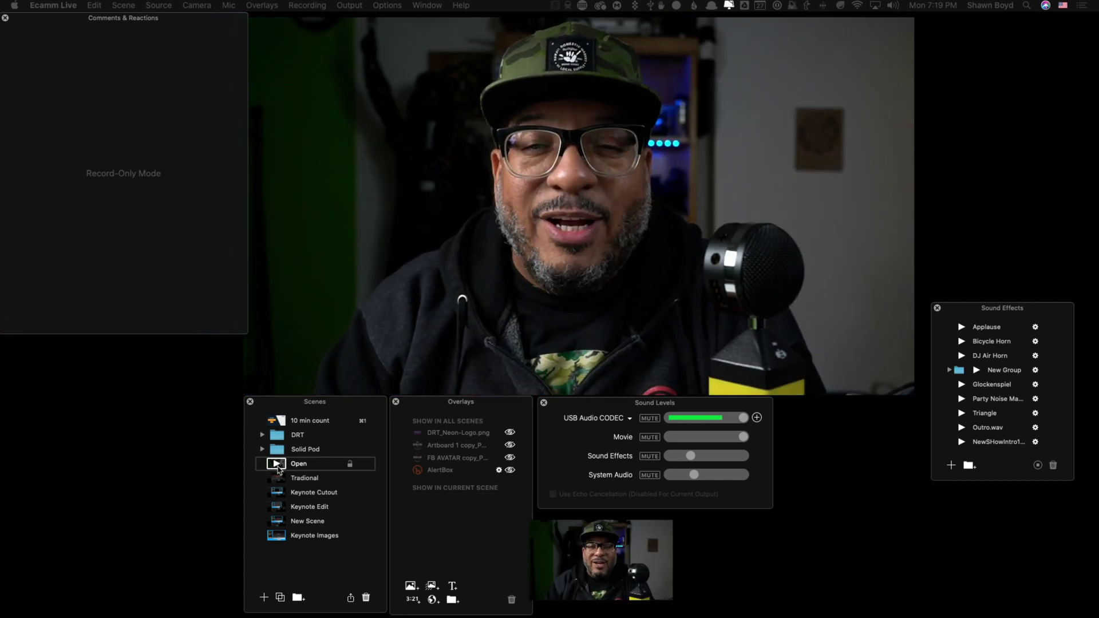